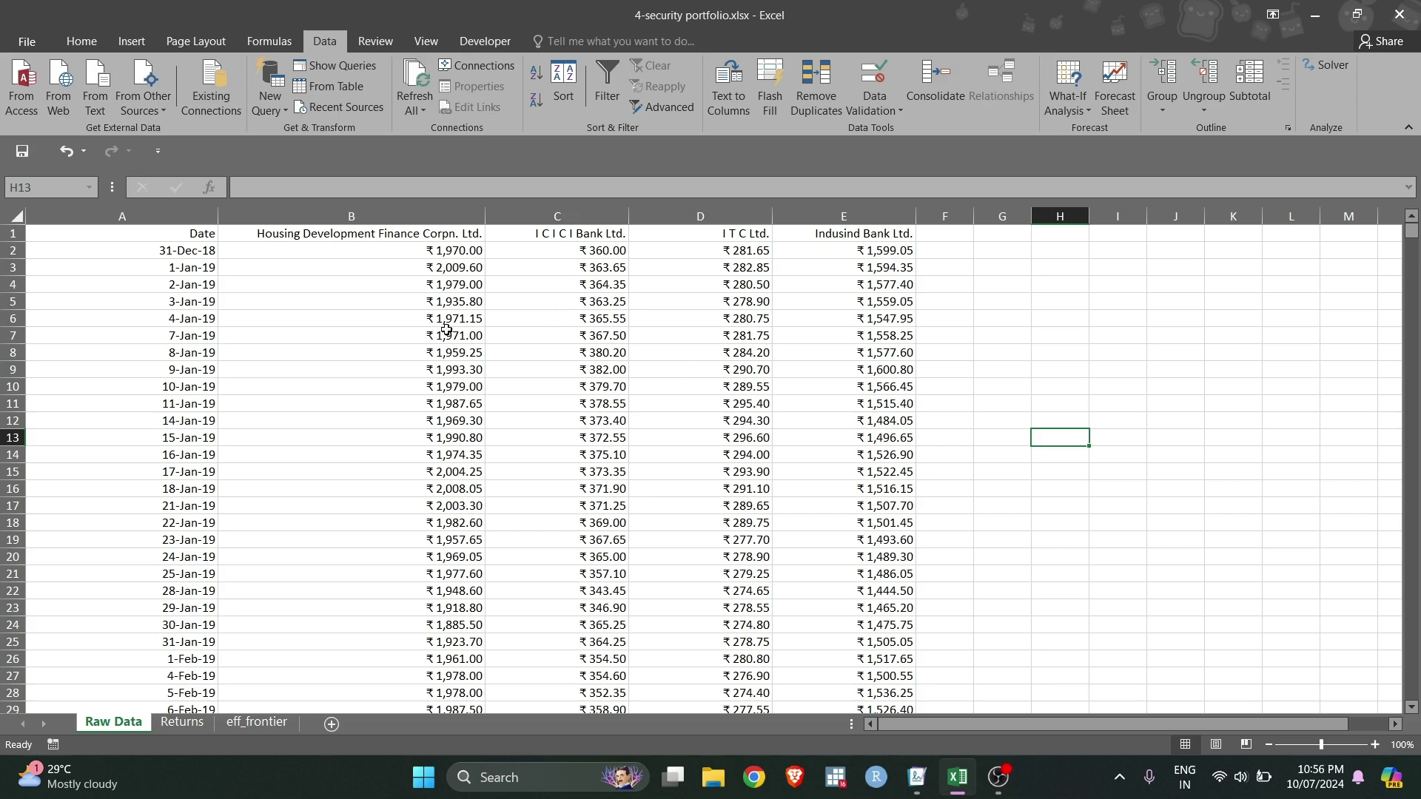
- Check the 8-Jan-19 HDFC price, then review the first HDFC returns on the Returns sheet
left_click(445, 354)
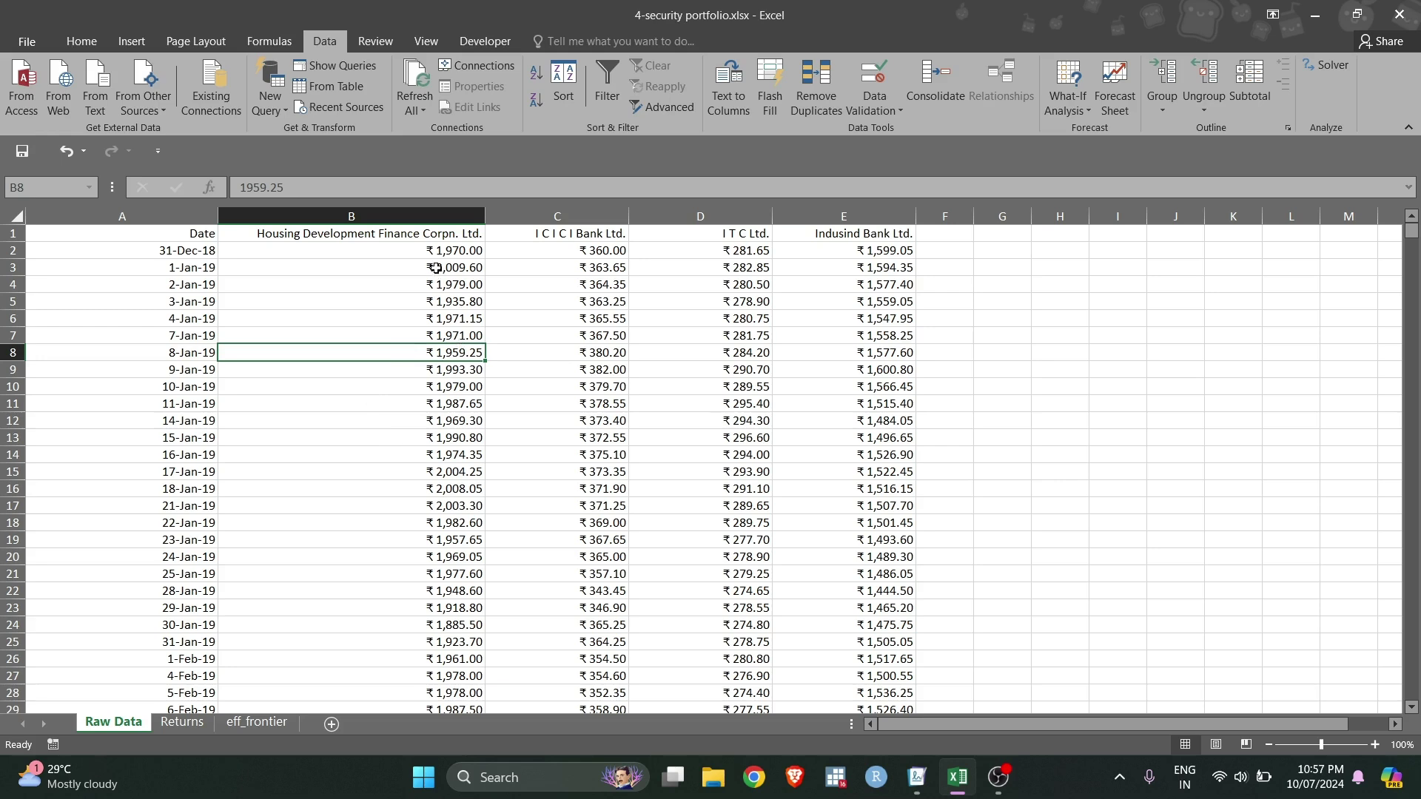
left_click(183, 722)
scroll(427, 278, "up", 8)
scroll(427, 278, "up", 13)
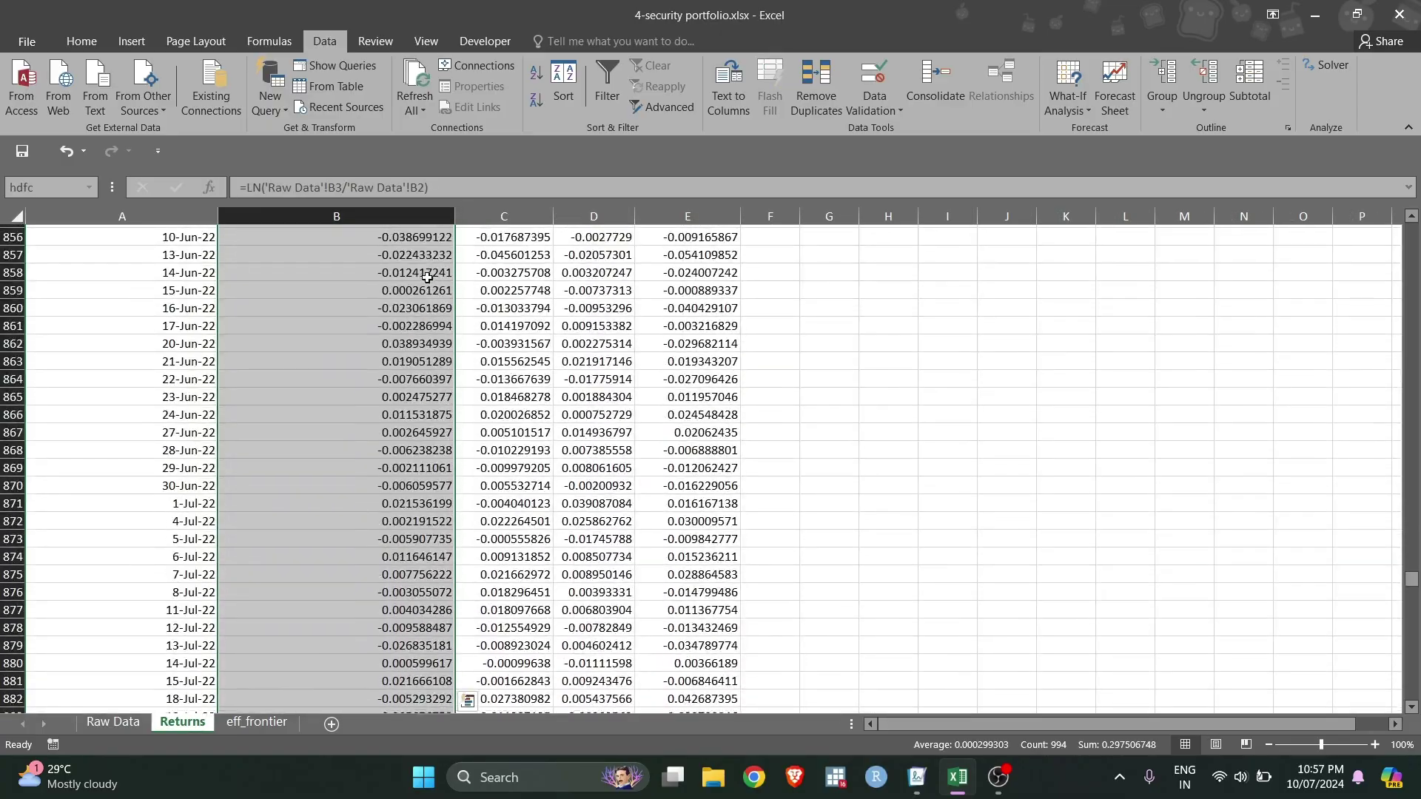
scroll(427, 278, "up", 20)
scroll(427, 277, "up", 20)
scroll(427, 277, "up", 20)
scroll(427, 277, "up", 20)
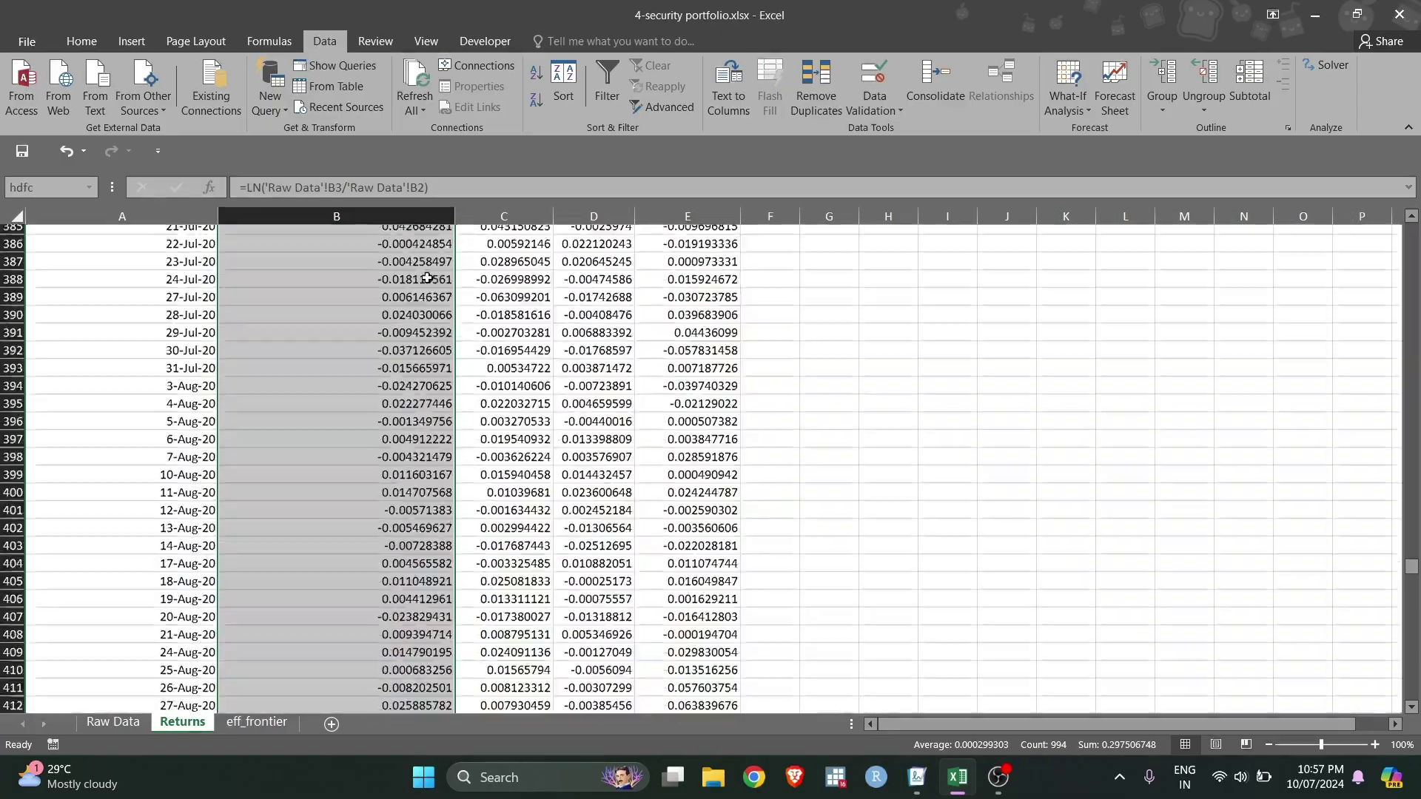
scroll(422, 281, "up", 15)
left_click(418, 284)
key("ctrl+Up")
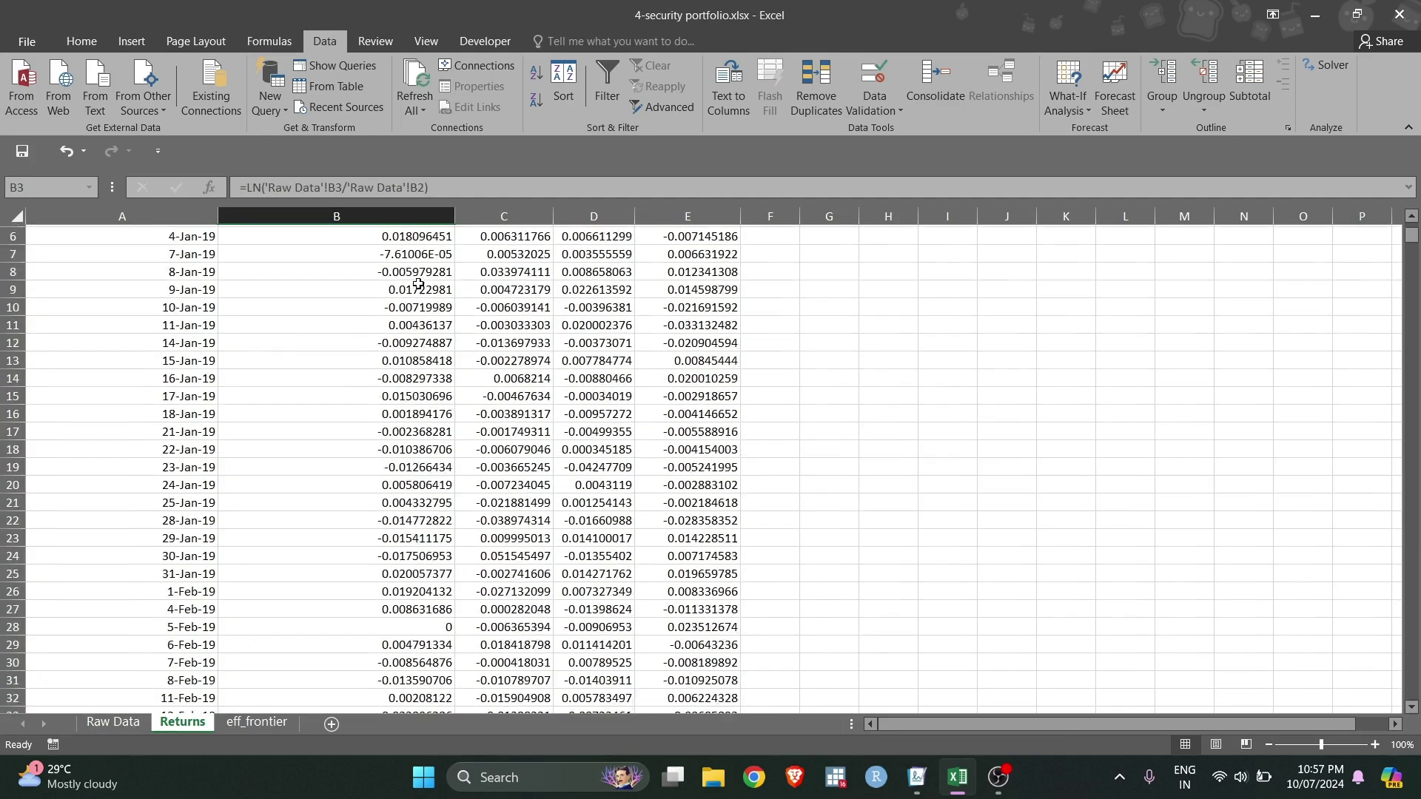
scroll(418, 283, "up", 1)
scroll(418, 283, "up", 1)
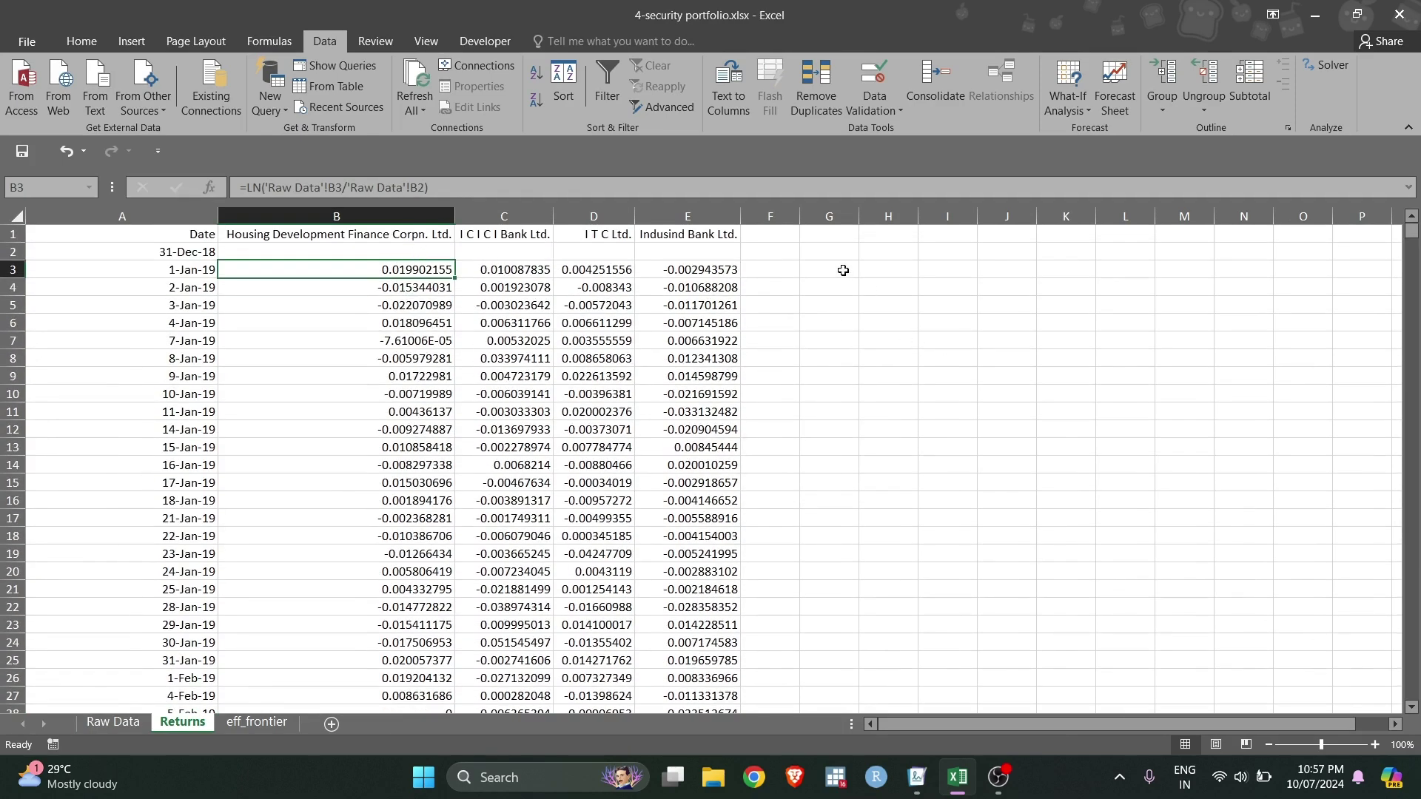
- Enter the trial formula =LN('Raw Data'!B3/'Raw Data'!B2) in G3
left_click(843, 270)
type("=")
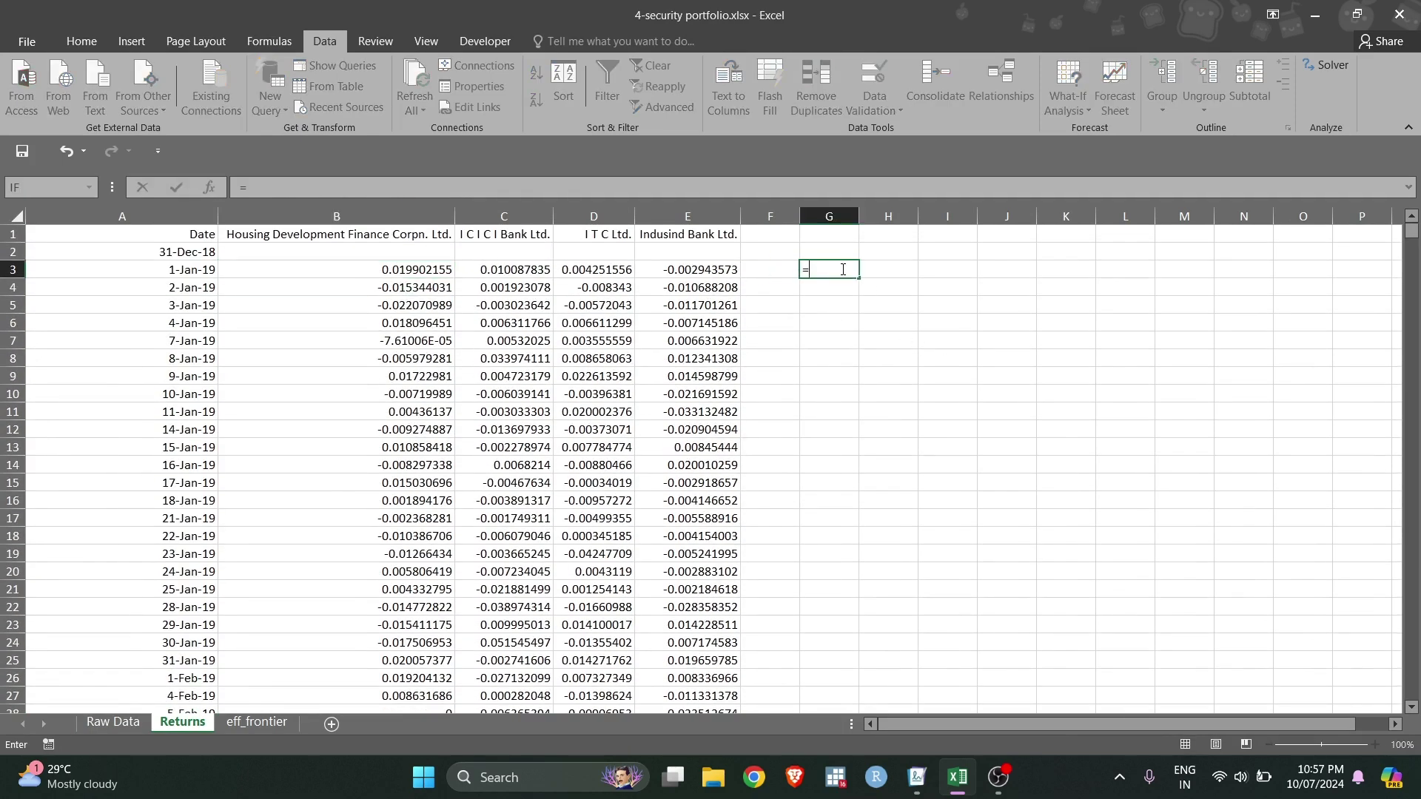
type("LN")
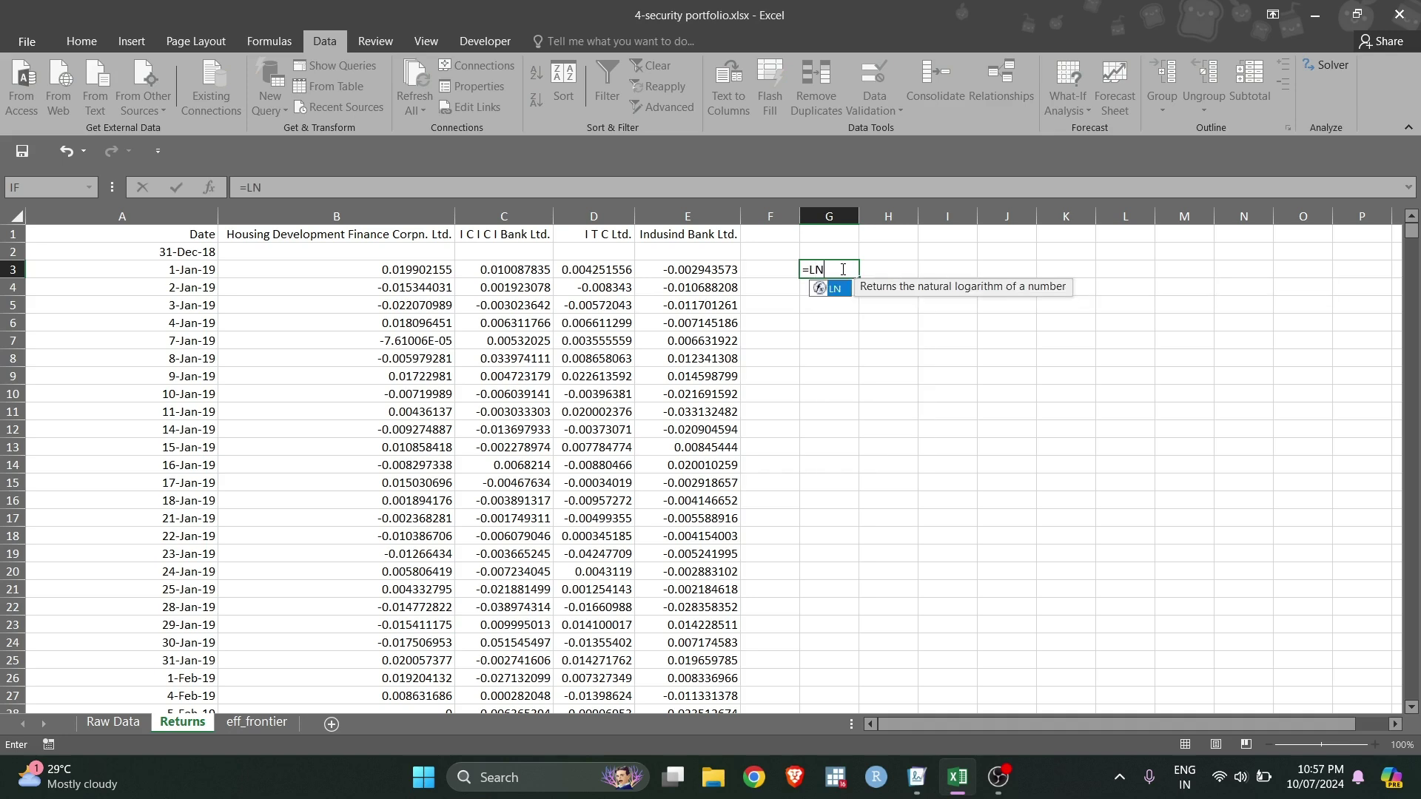
type("(")
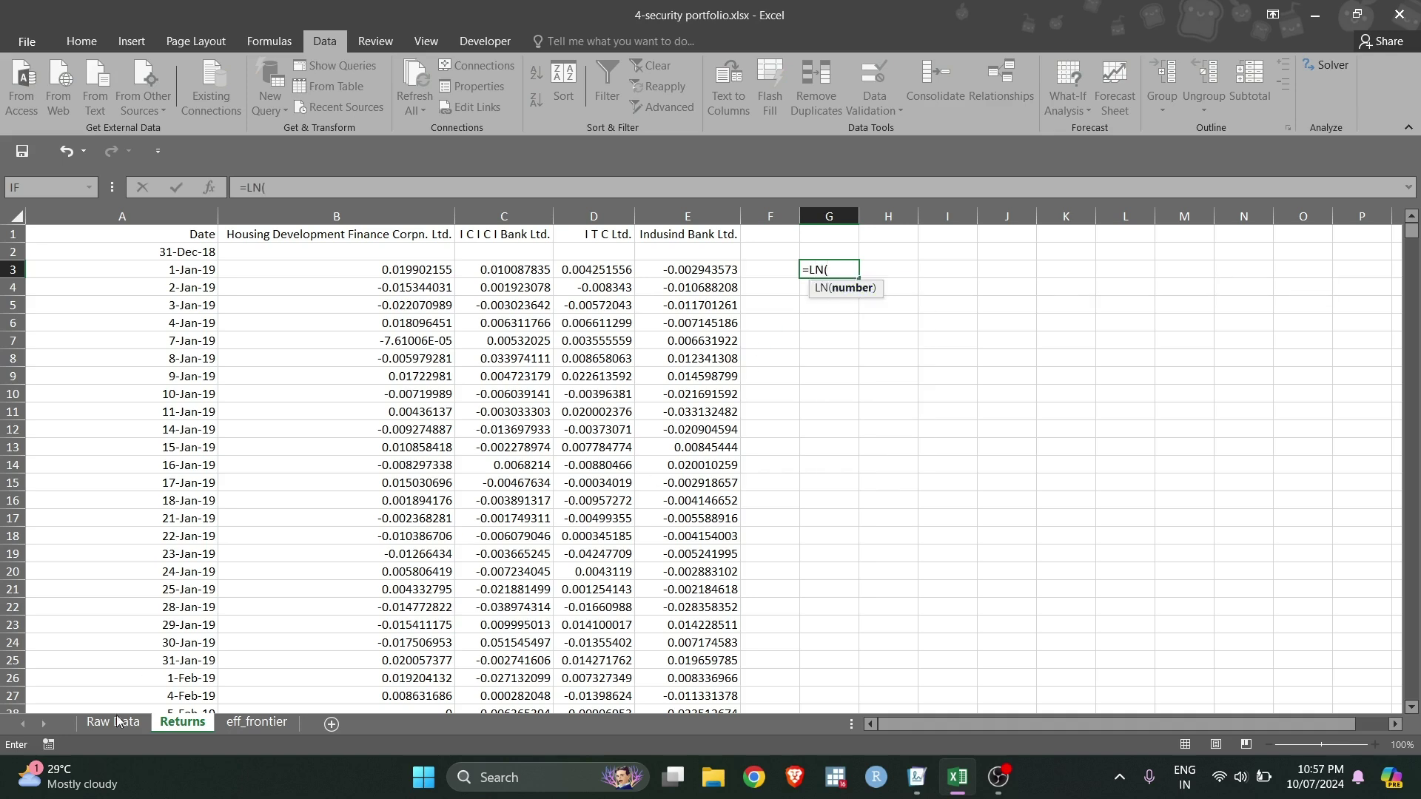
left_click(103, 722)
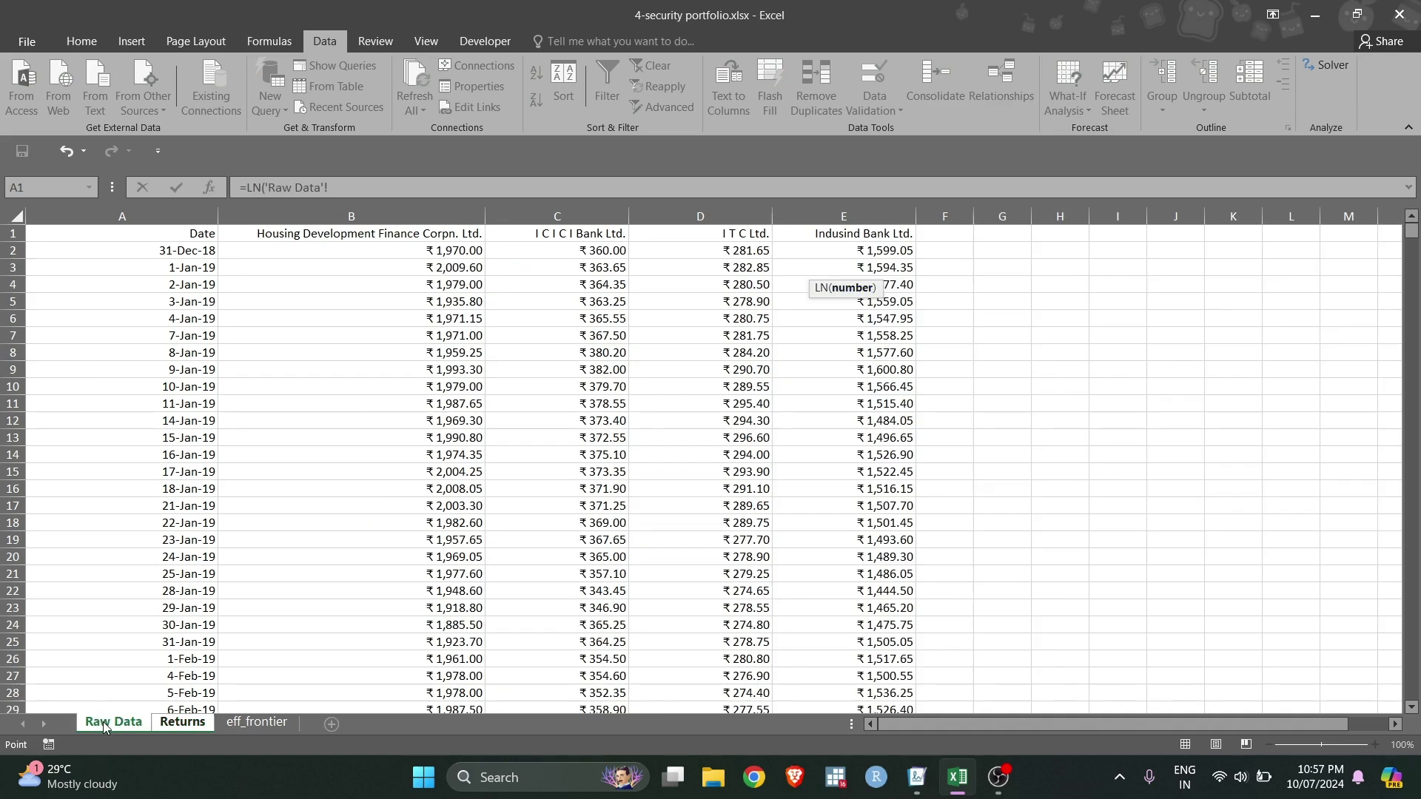
left_click(449, 270)
type("\\")
left_click(453, 251)
key("Return")
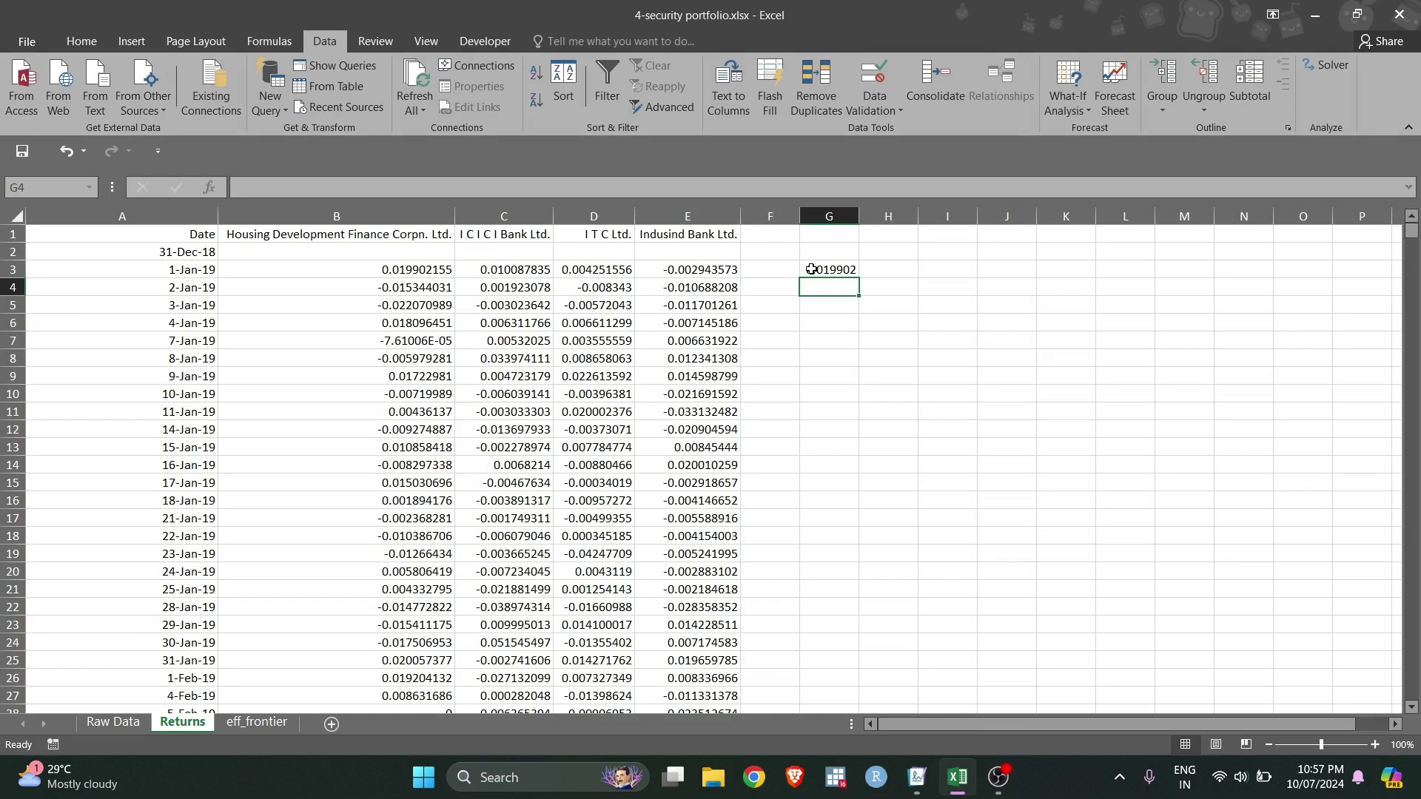
- Fill the trial return formula down to G23, then clear G3:G23
left_click(814, 269)
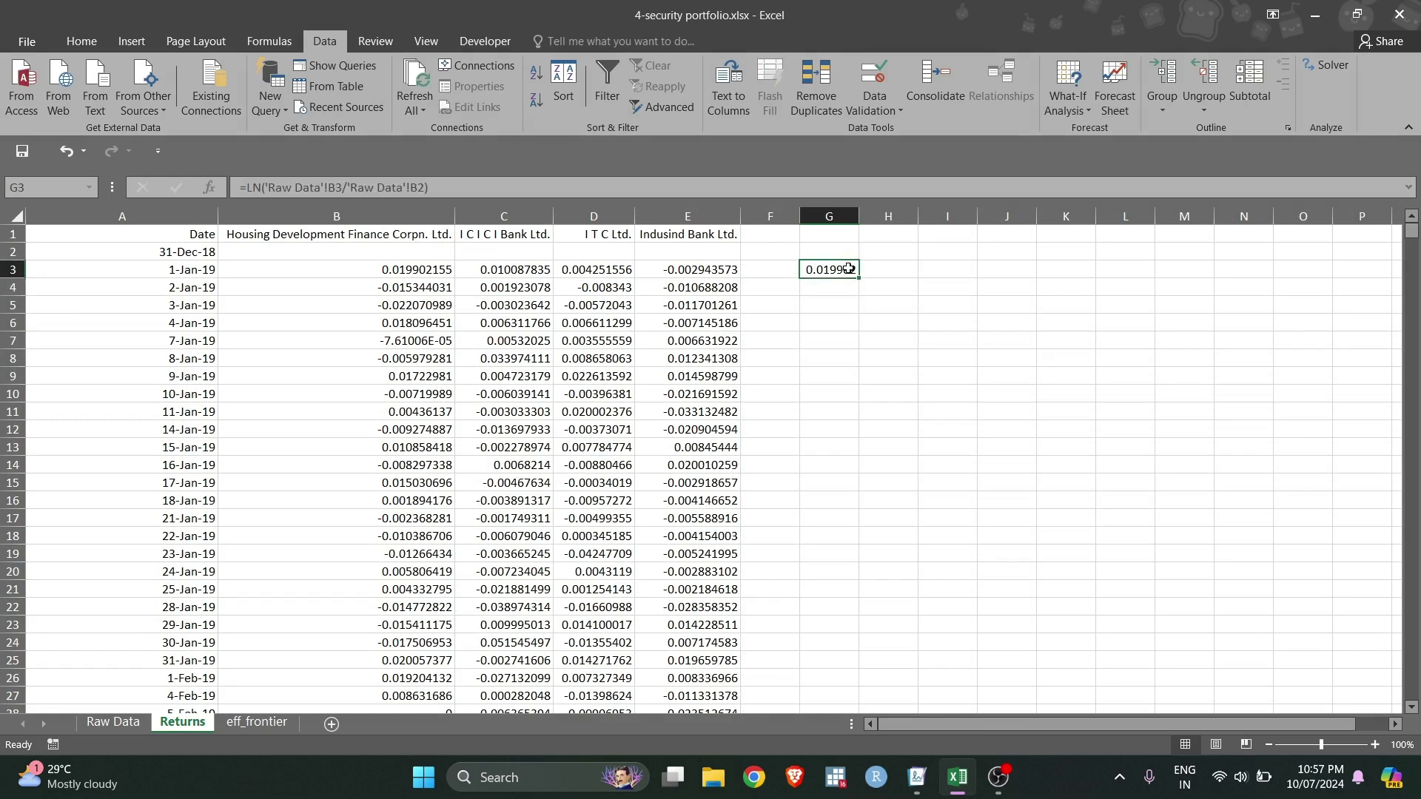
left_click_drag(860, 278, 860, 634)
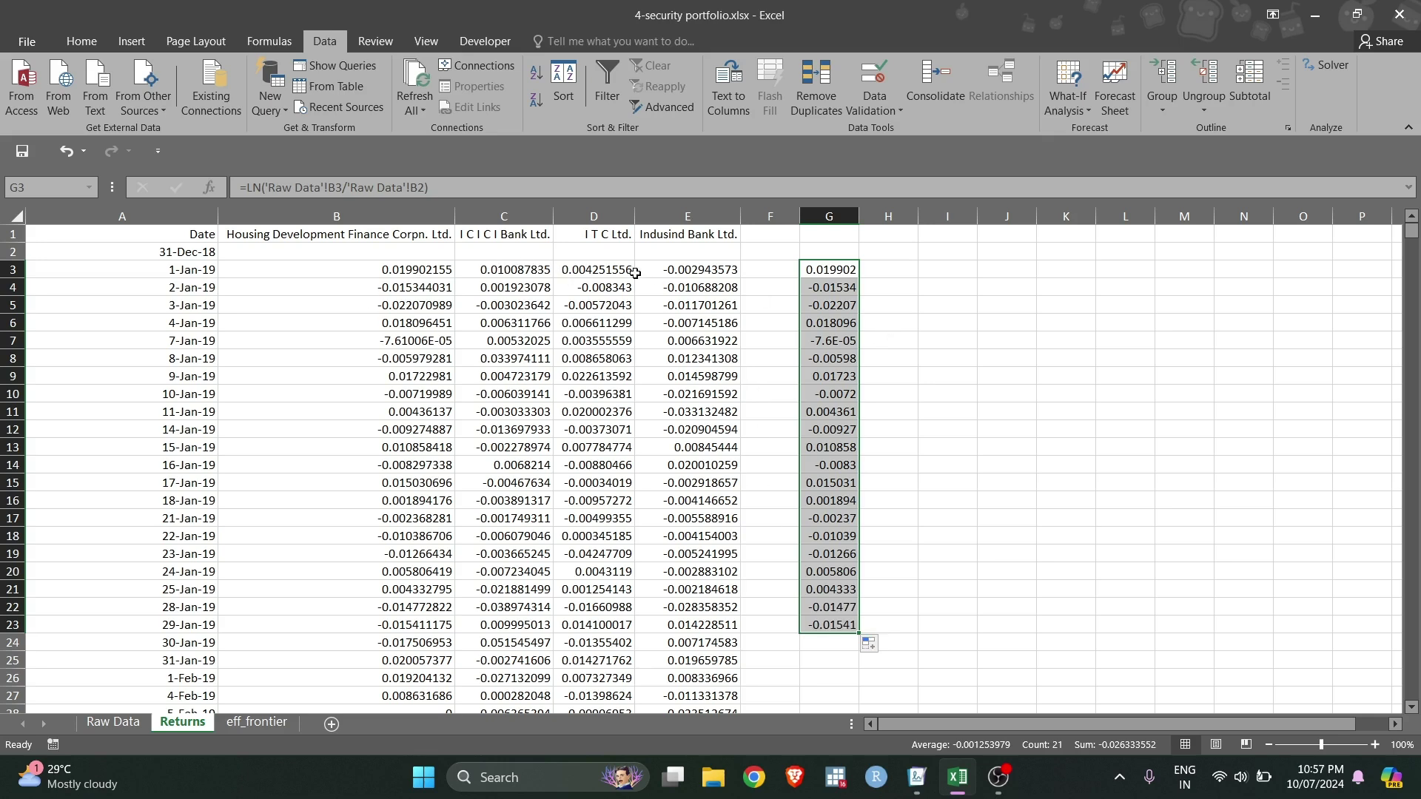
left_click(839, 270)
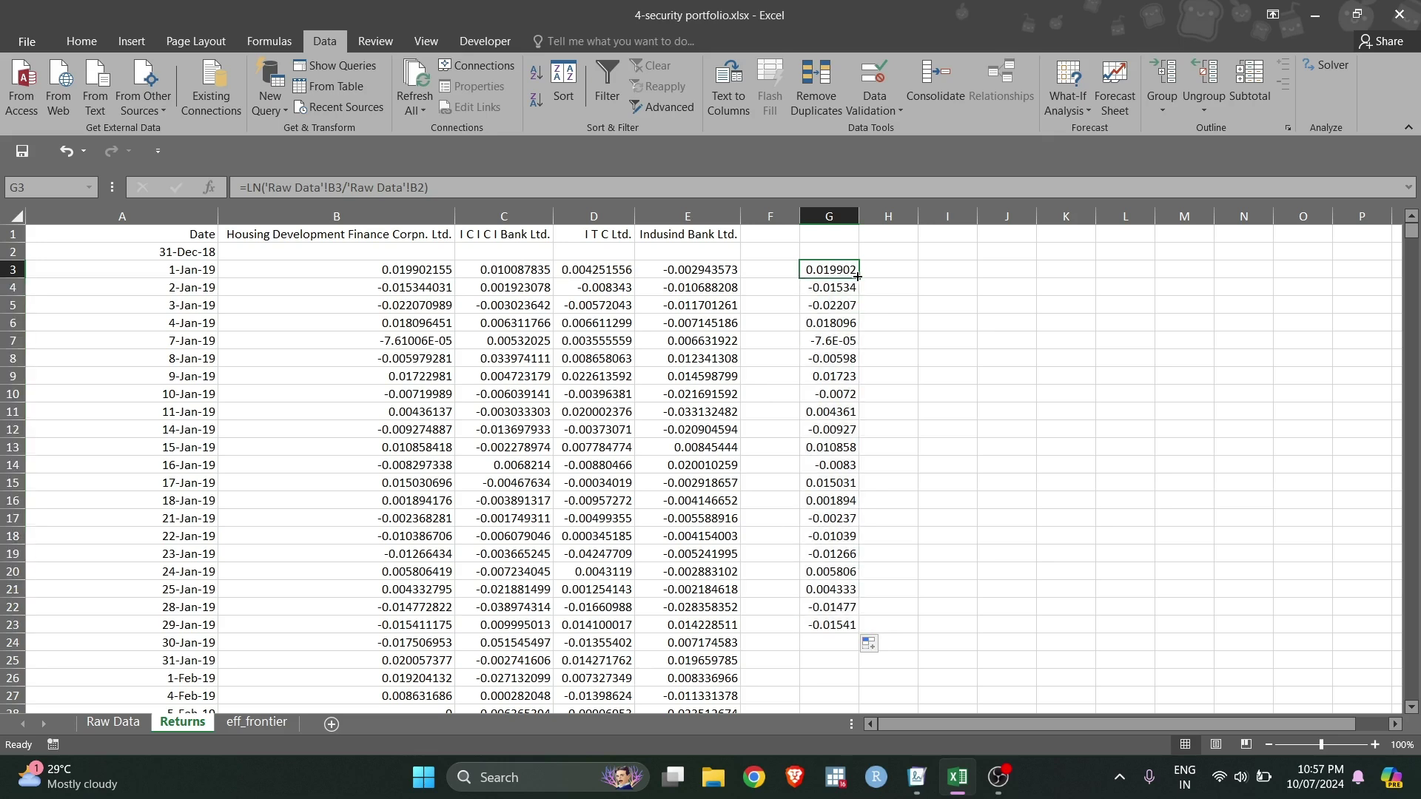
left_click_drag(856, 274, 856, 629)
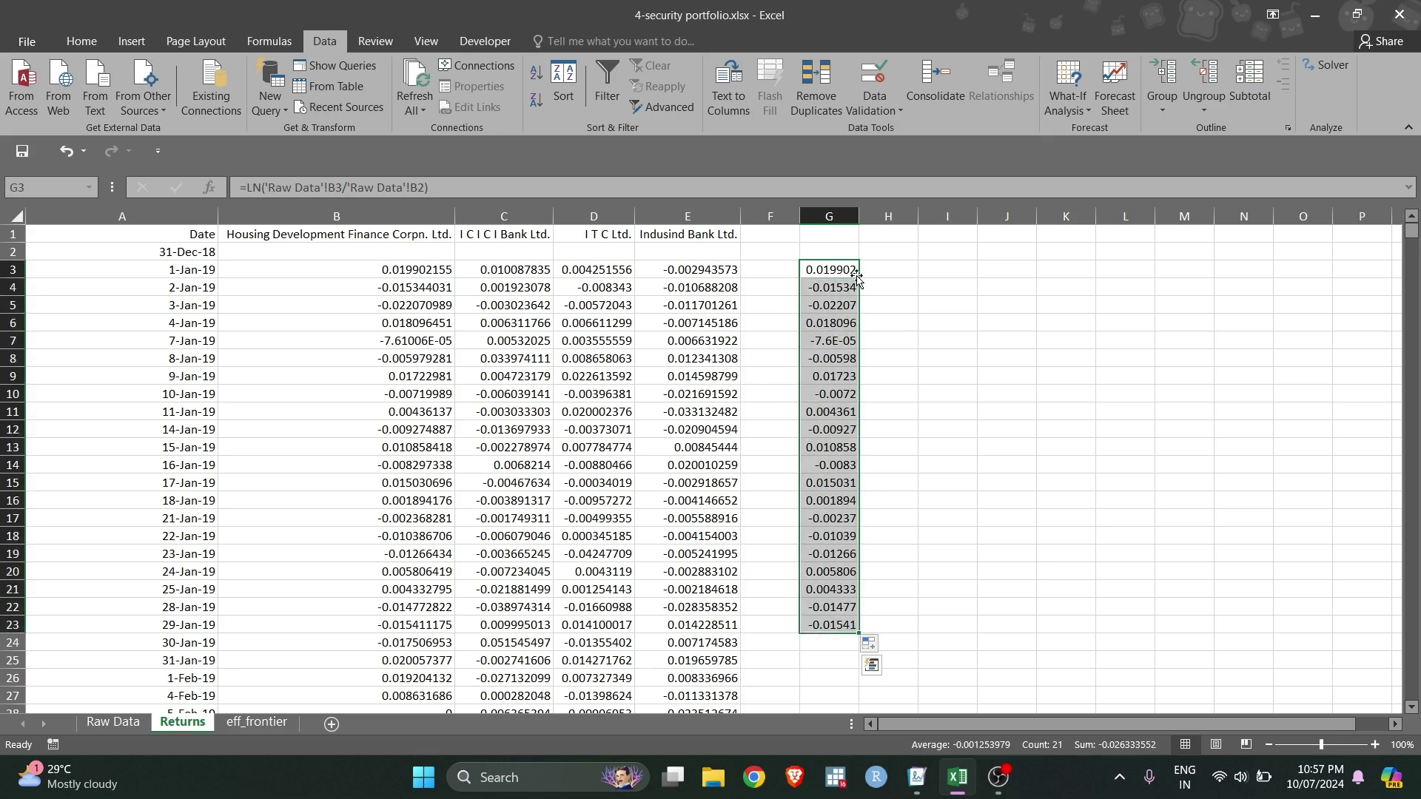
key("Delete")
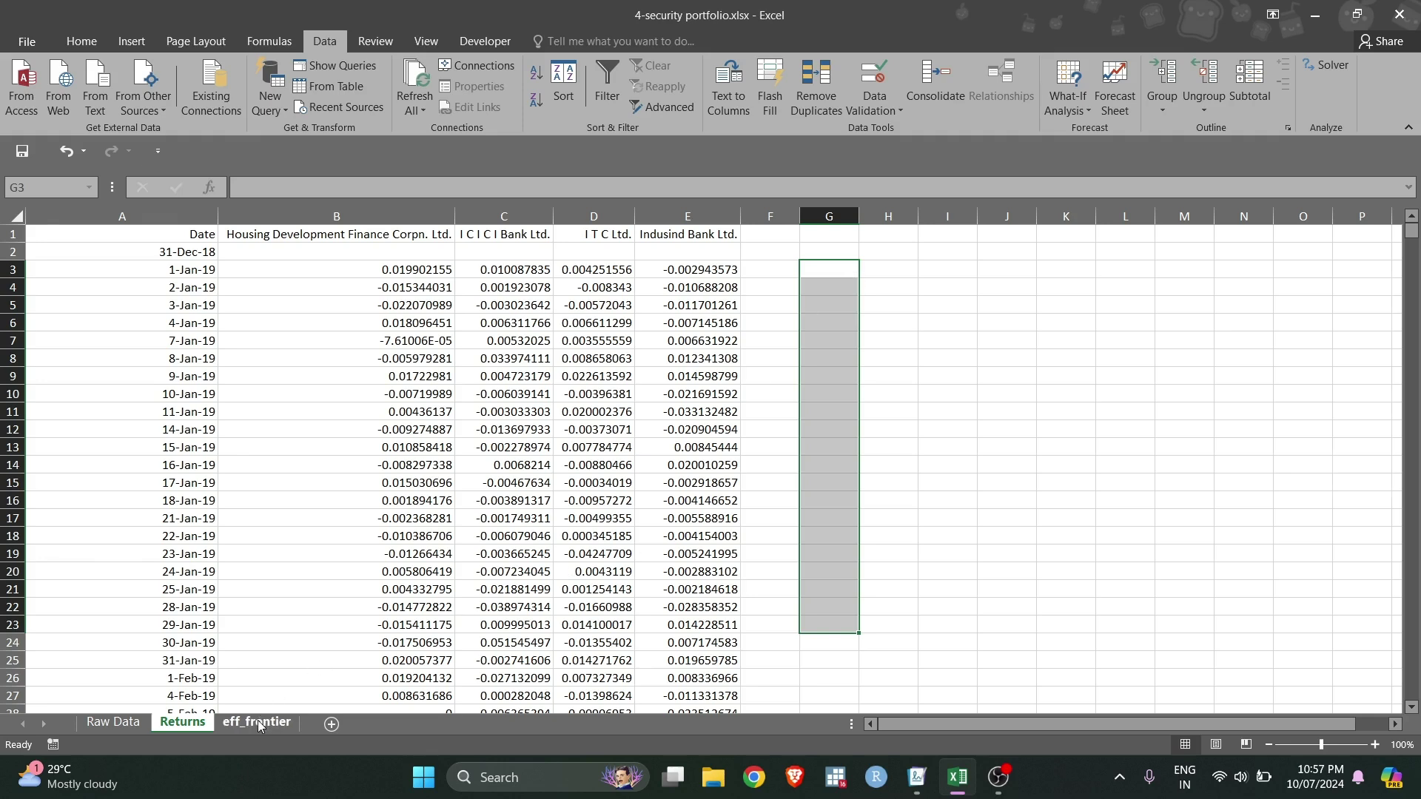
- Glance at eff_frontier, then select the full hdfc return range from B3 to row 996
left_click(258, 723)
left_click(279, 394)
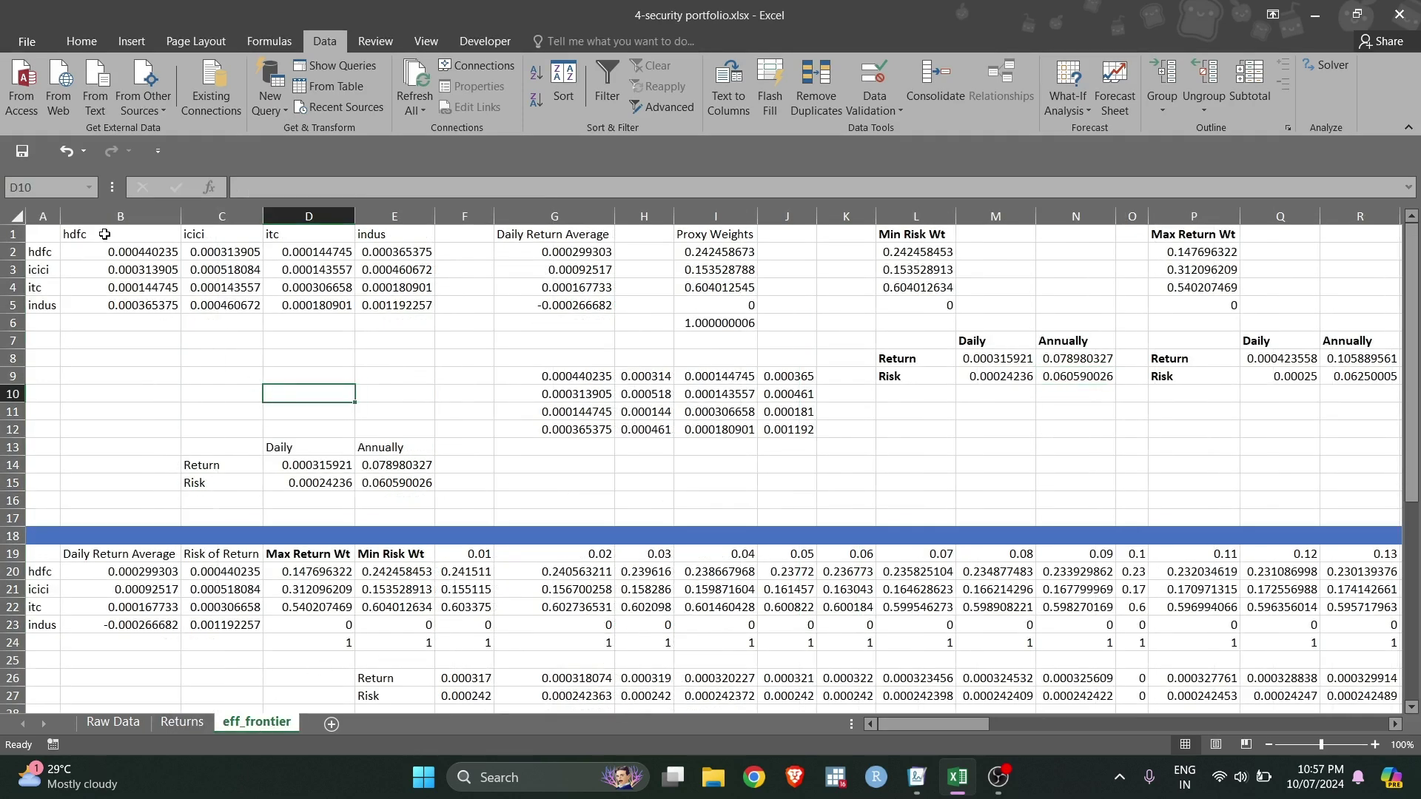
left_click(182, 722)
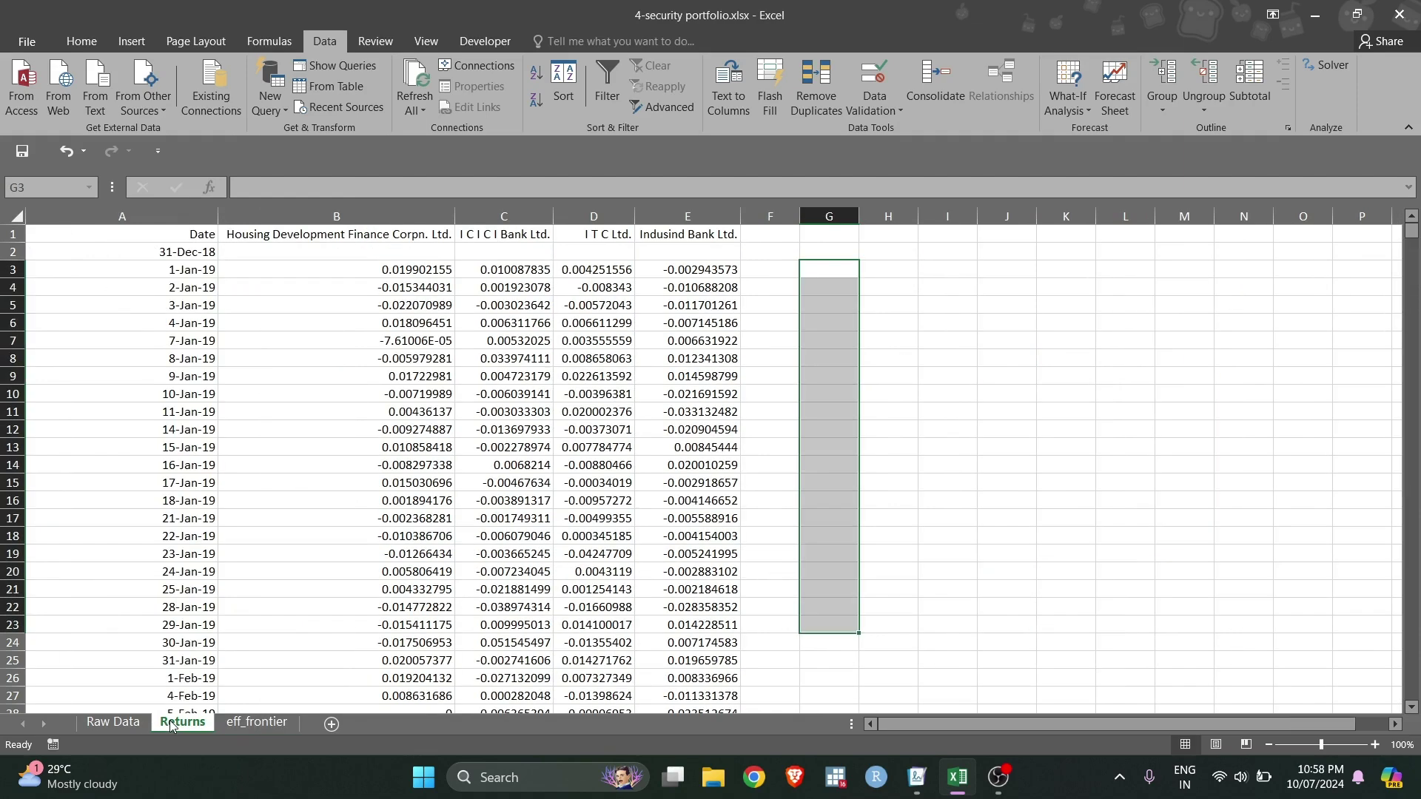
left_click(415, 271)
key("ctrl+shift+Down")
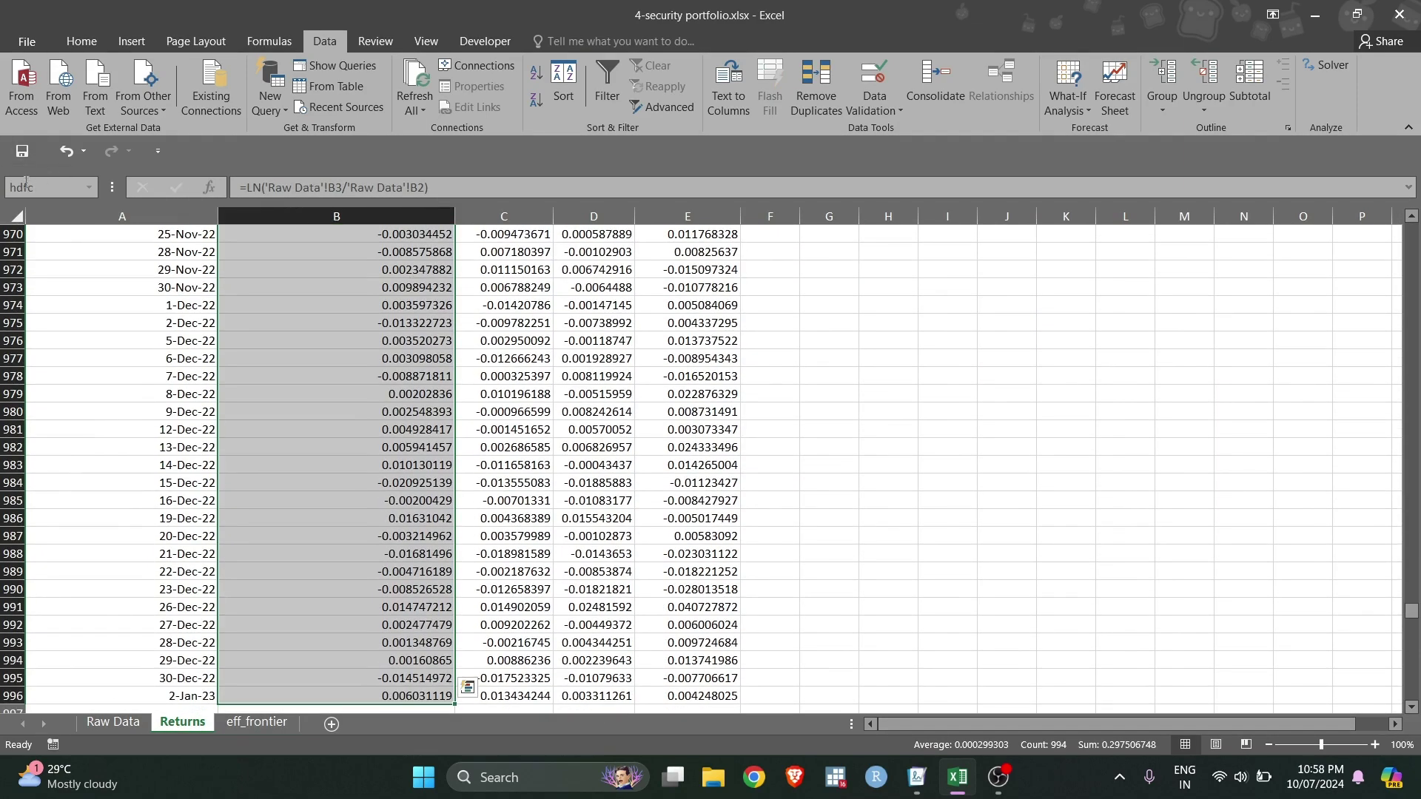
- Select the whole icici return range from its first value downward
scroll(486, 259, "up", 15)
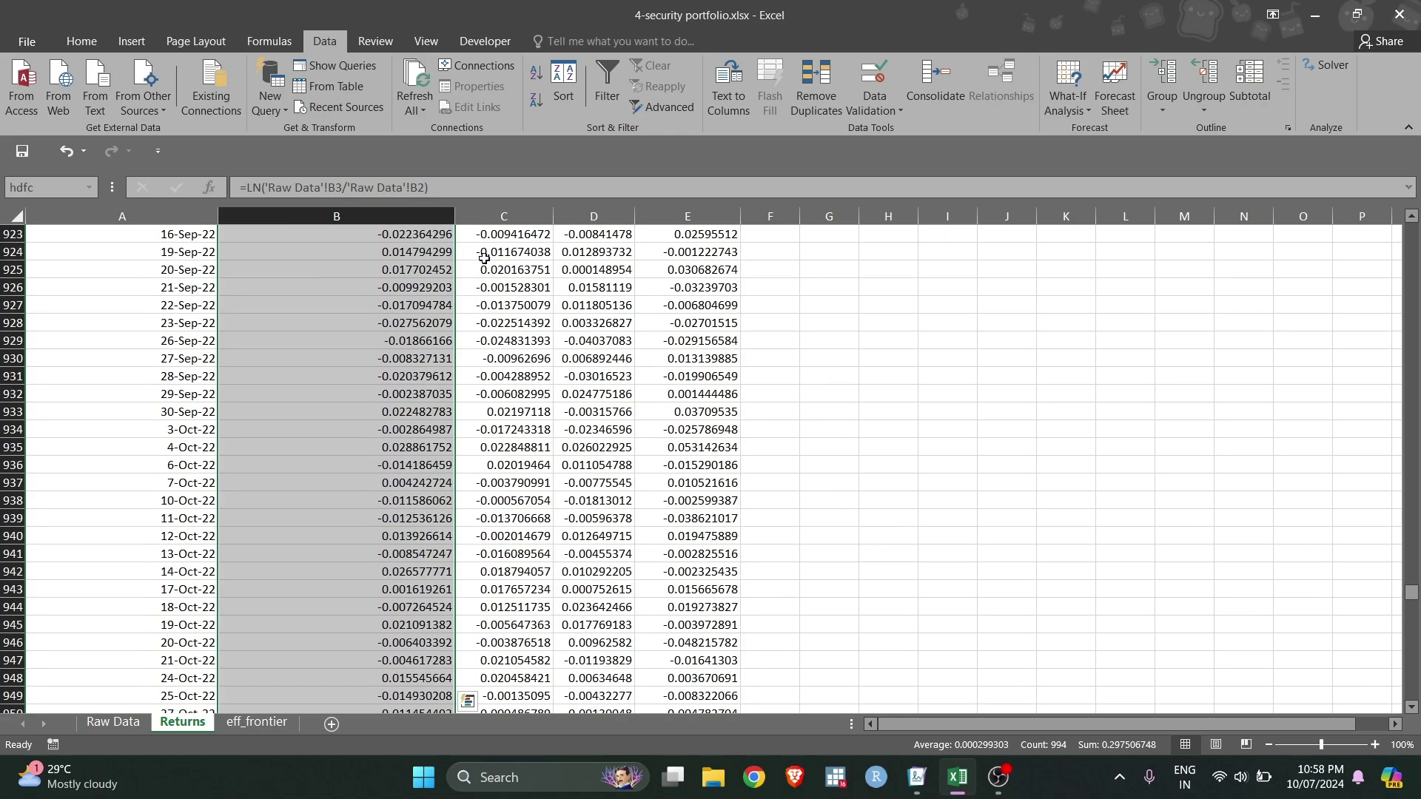
left_click(486, 256)
key("ctrl+Up")
key("ctrl+shift+Down")
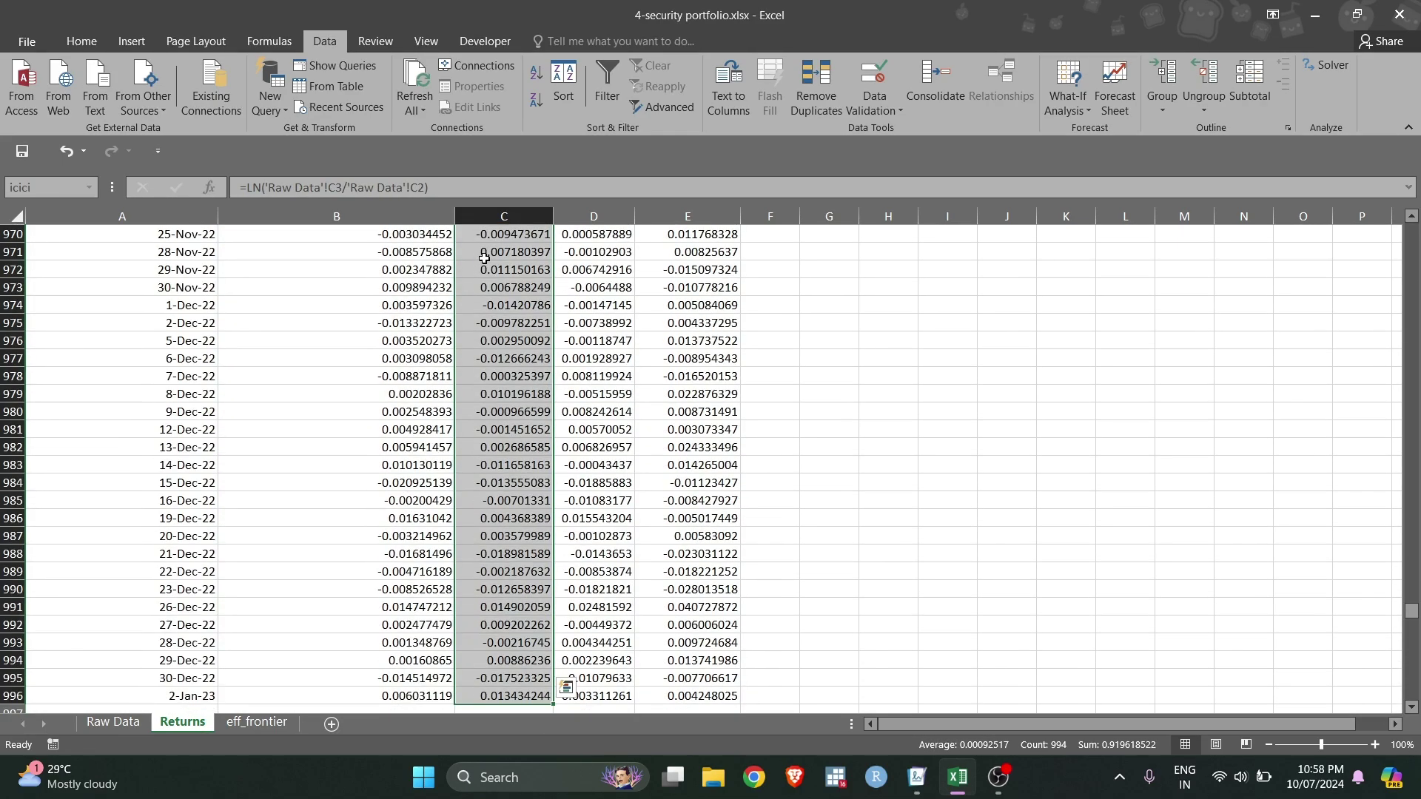
left_click(256, 722)
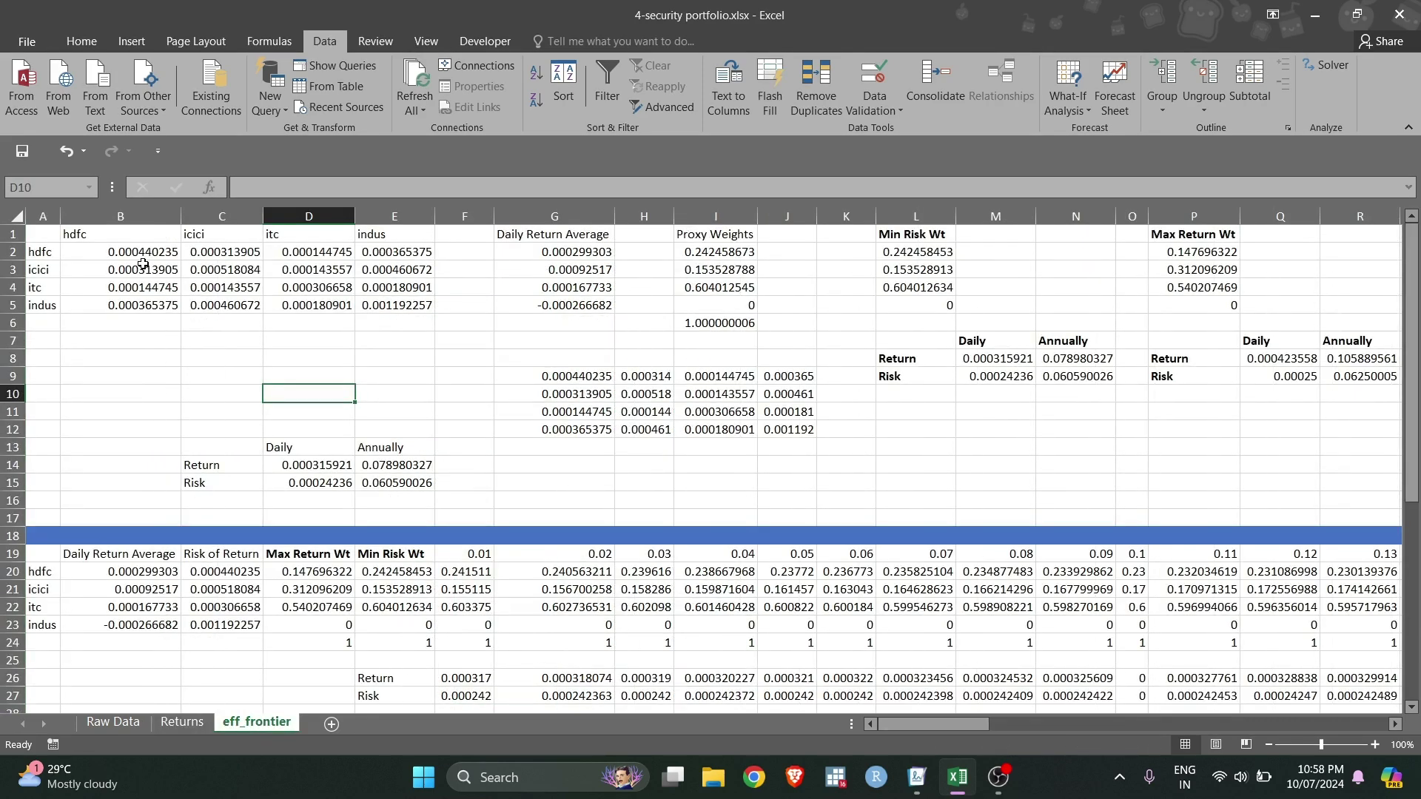
left_click(145, 242)
key("Right")
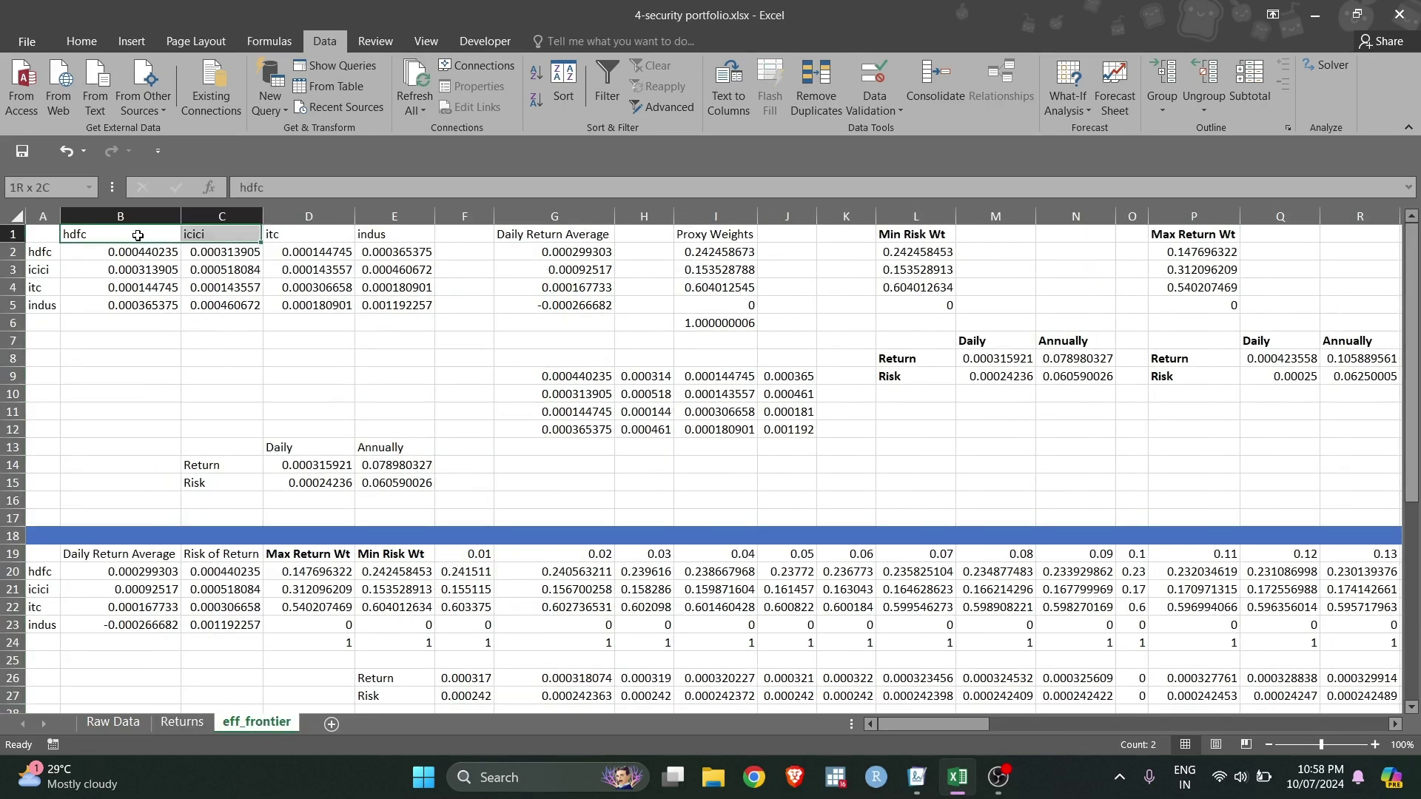
key("Right")
key("Right")
key("Down")
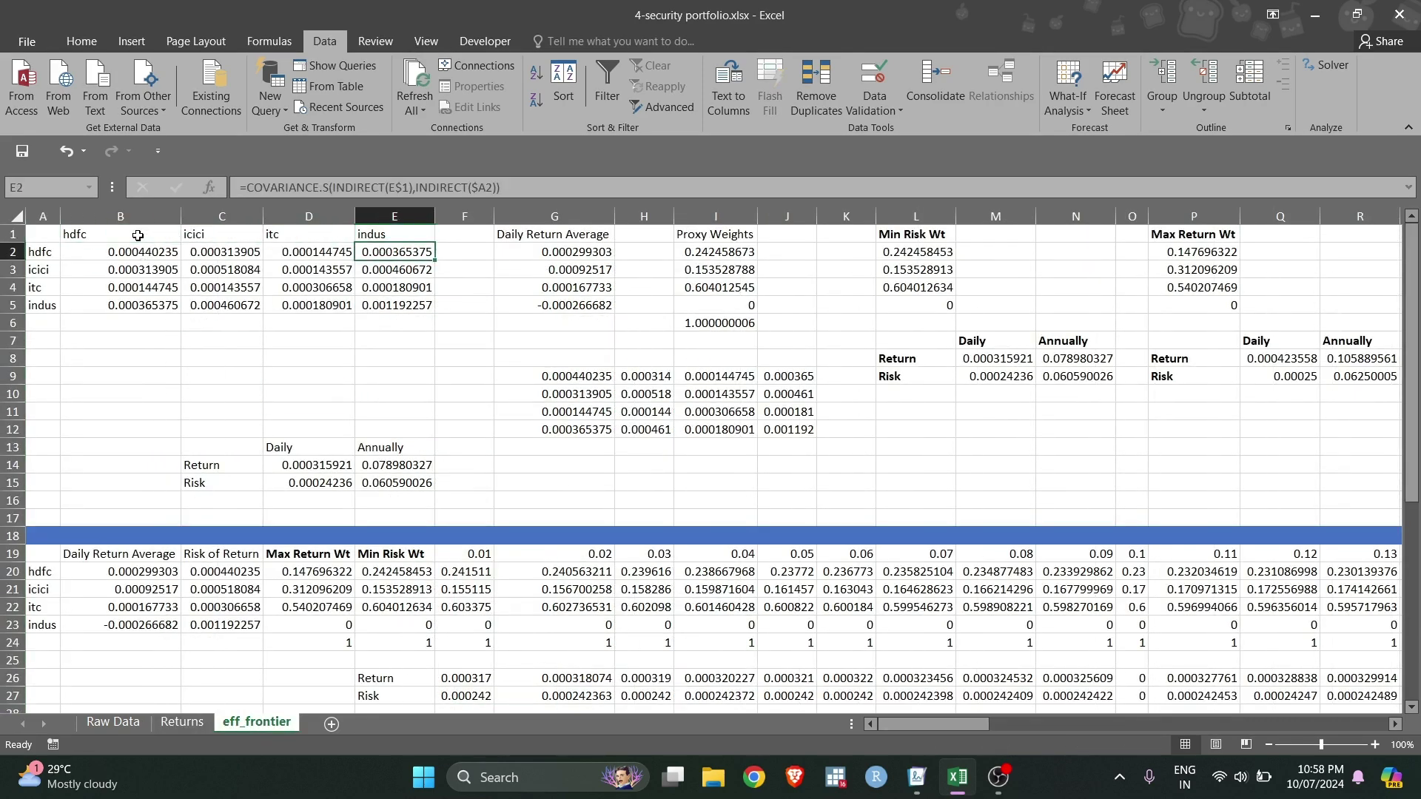
key("Left")
key("Left")
key("Left")
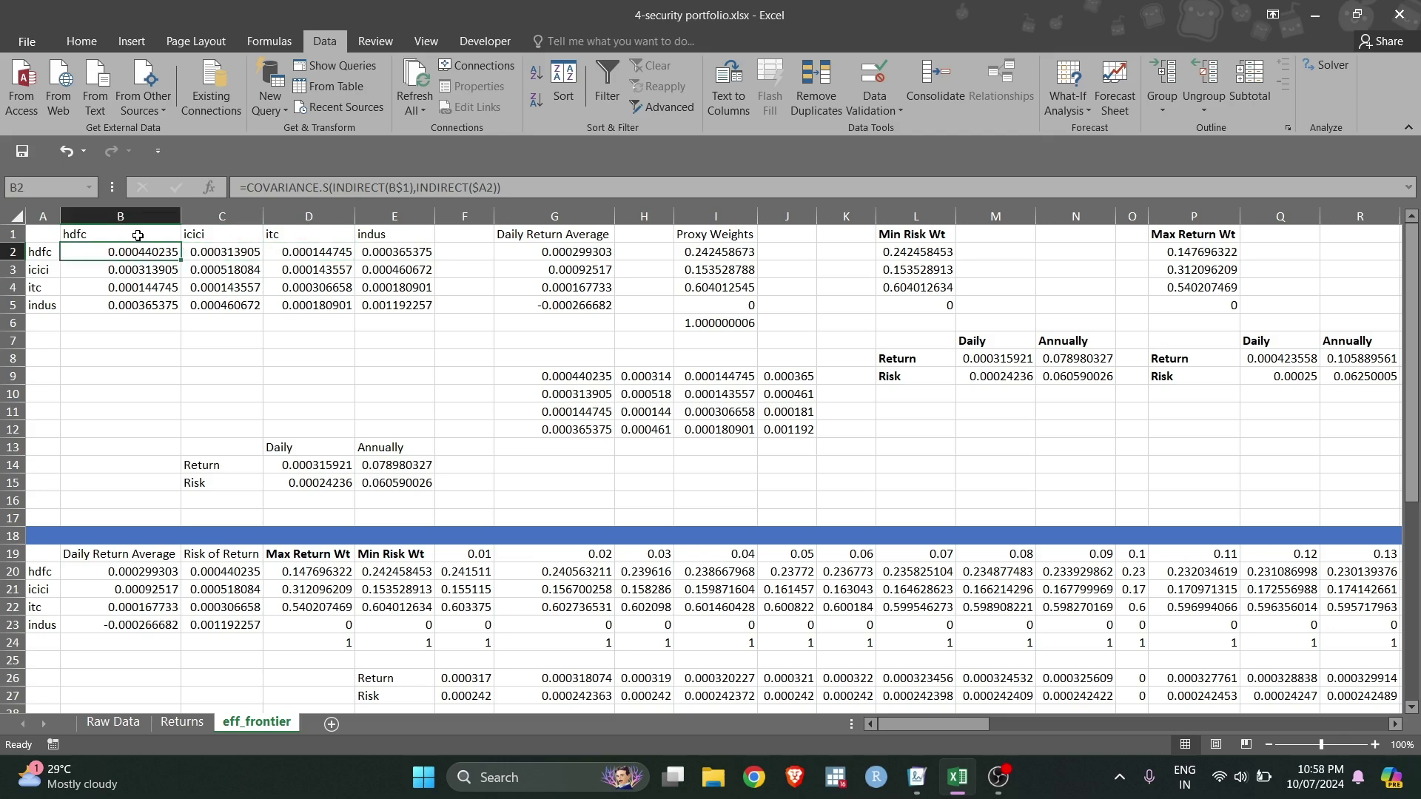
key("Right")
key("Right")
key("Right")
key("Right")
key("Right")
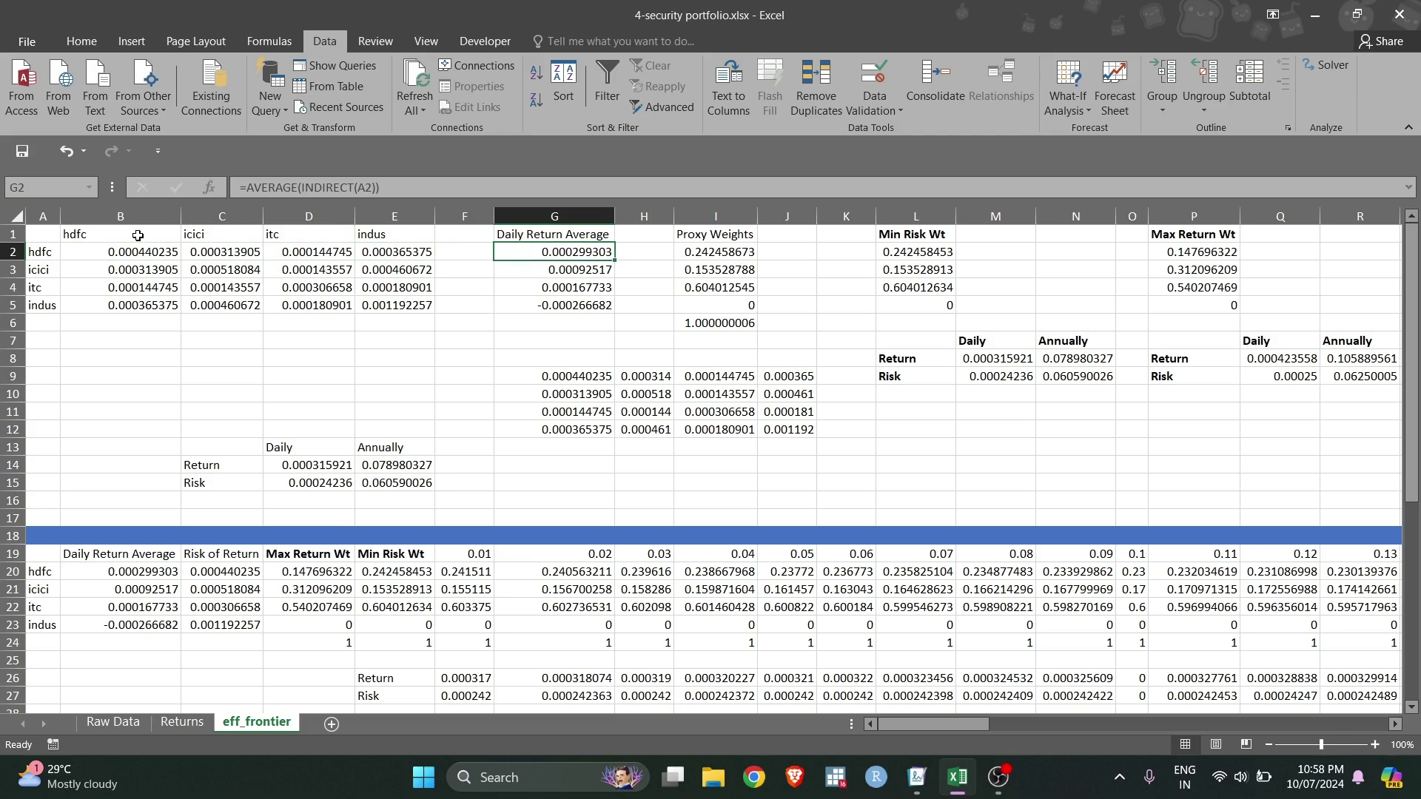
key("Right")
key("Right")
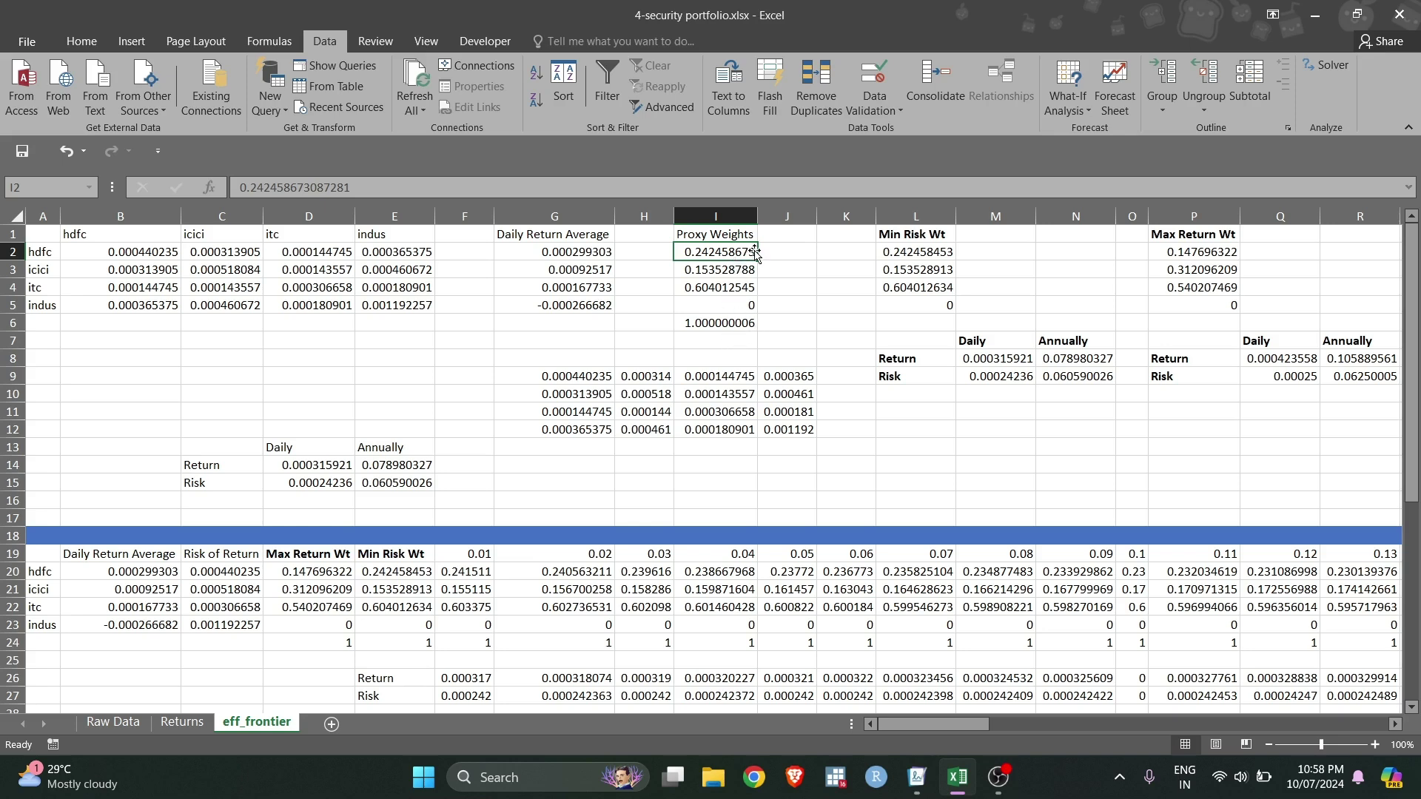
- Narrow the Proxy Weights column I
left_click(745, 214)
left_click_drag(757, 214, 734, 214)
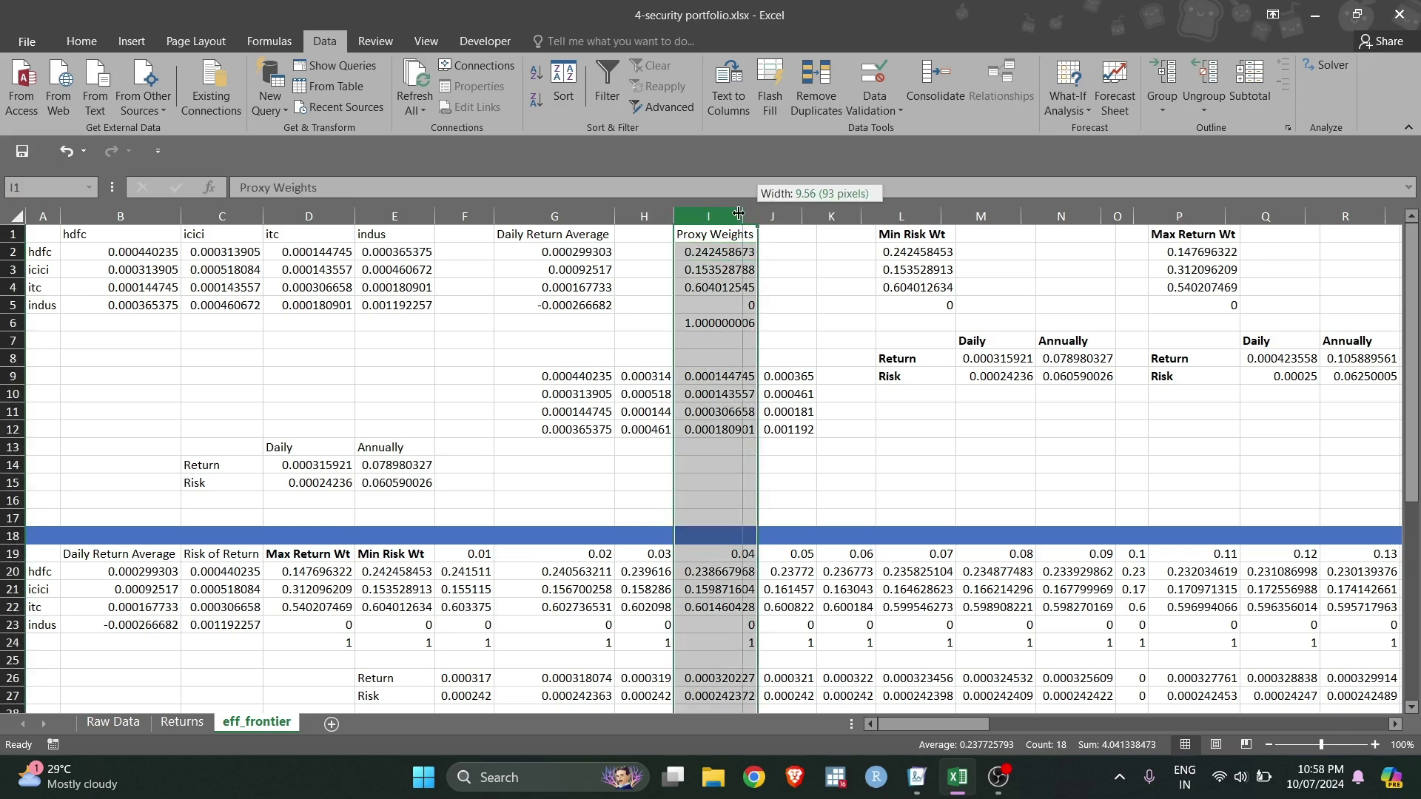
left_click(825, 337)
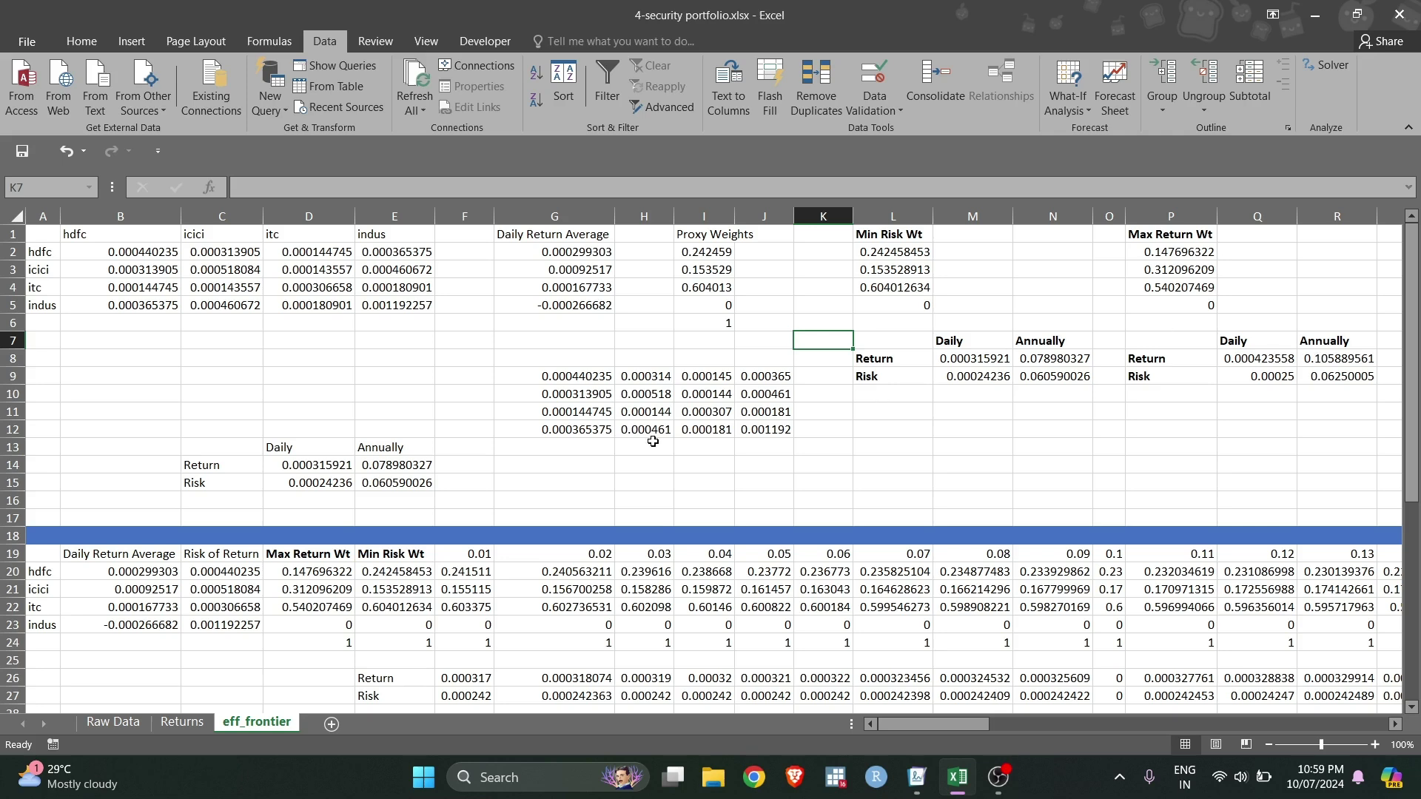
- Select the covariance block G9:J12 to confirm it is the Cov_Matrix range
left_click(589, 379)
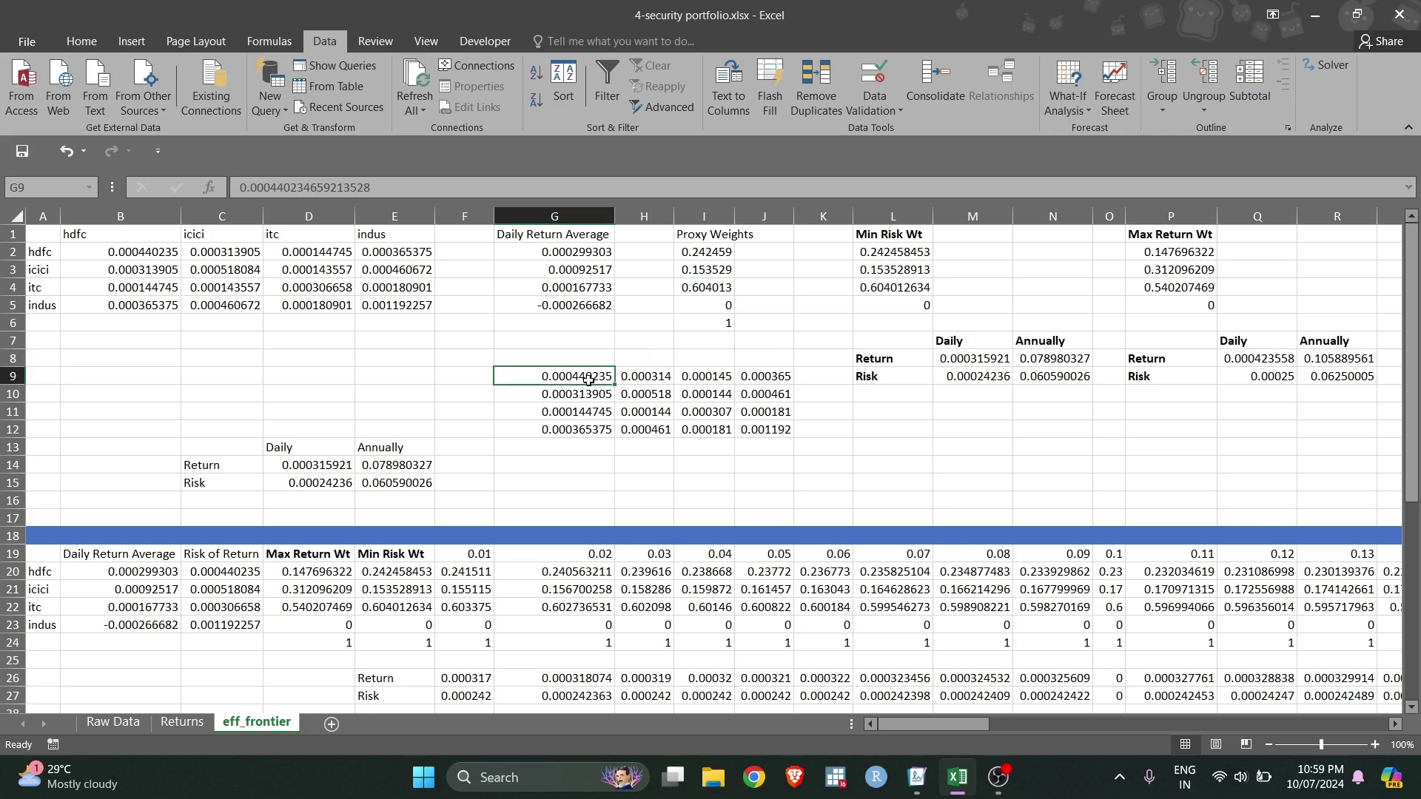
key("shift+Right")
key("shift+Right")
key("shift+Right")
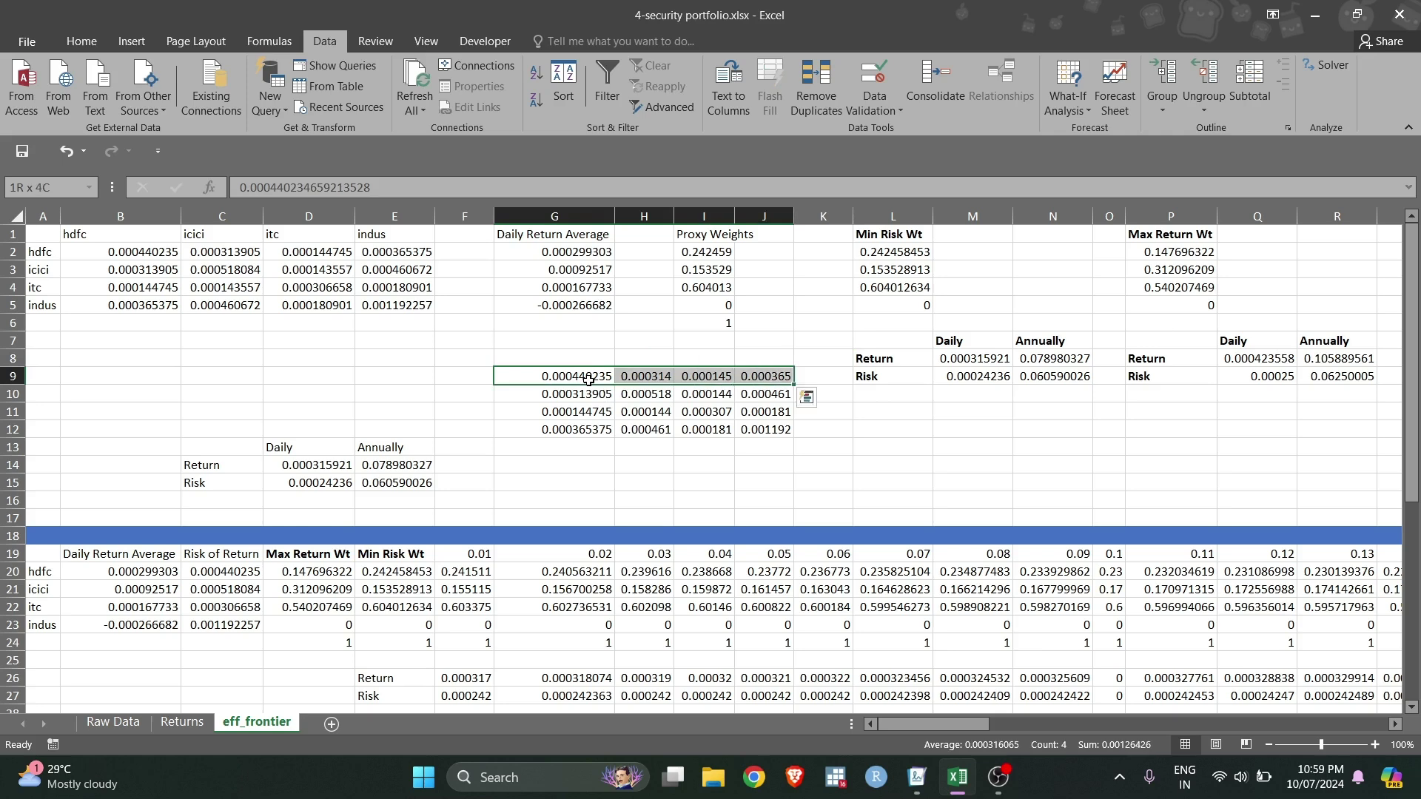
key("shift+Down")
key("shift+Down")
key("shift+Down")
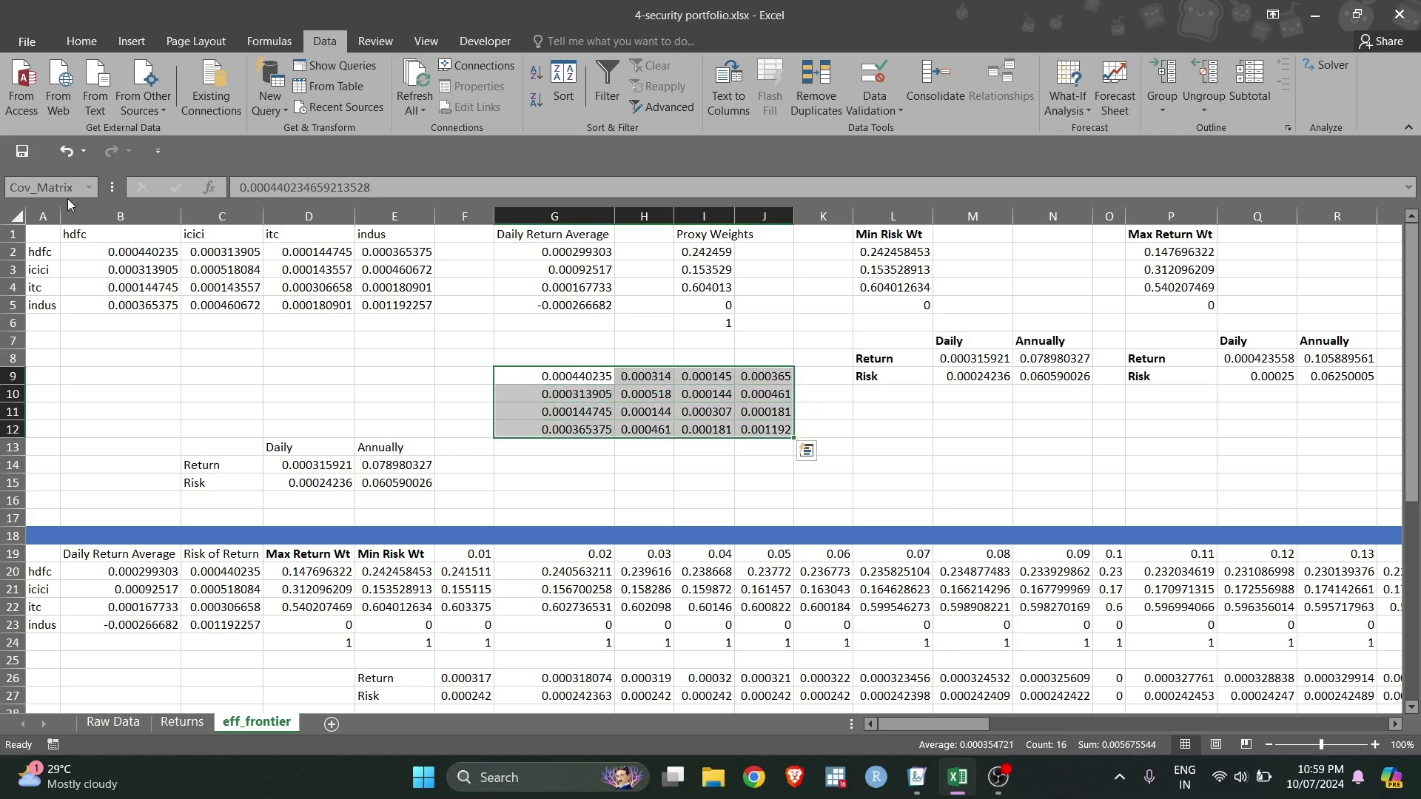
- Inspect F26's MMULT return formula for the first portfolio, then scroll down to the chart
left_click(620, 444)
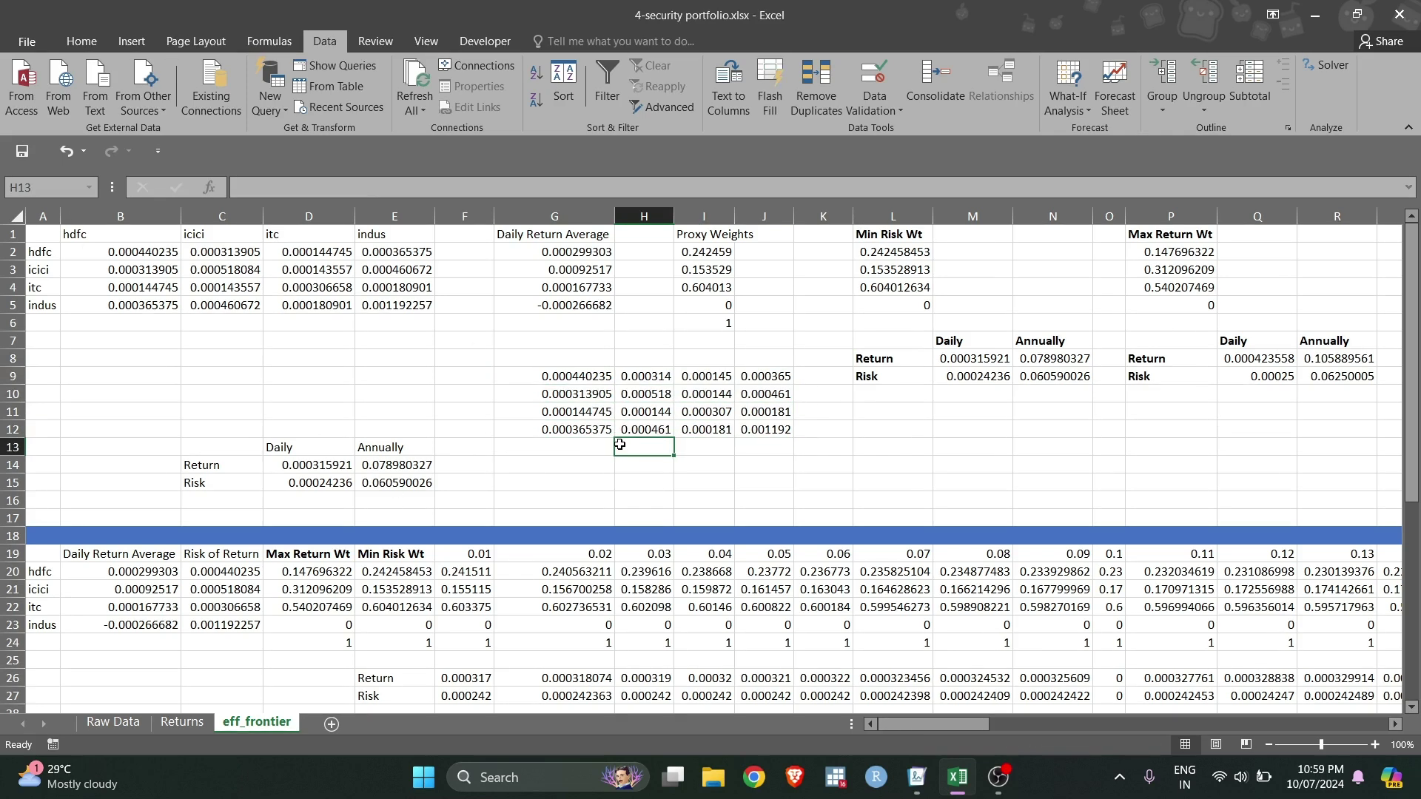
scroll(492, 471, "down", 1)
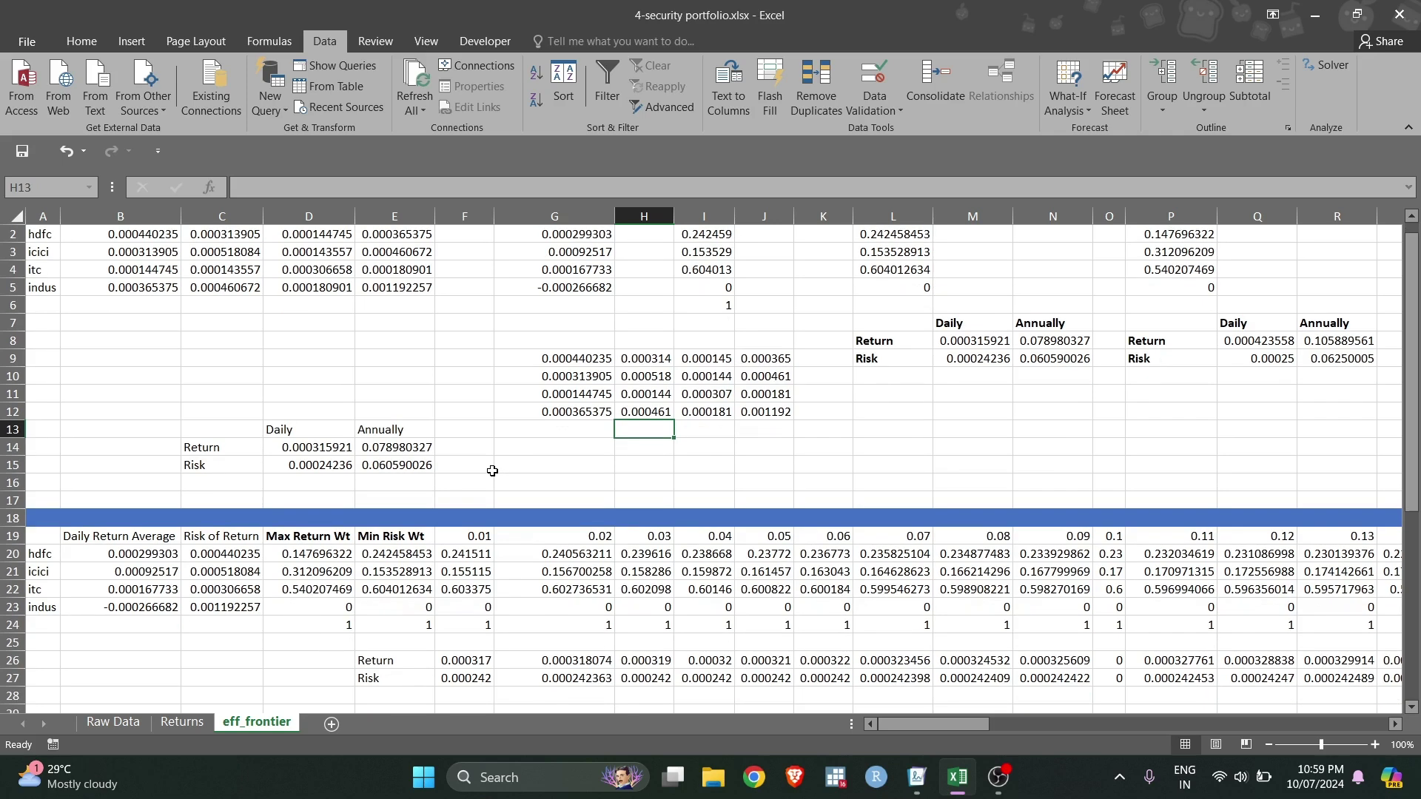
scroll(351, 553, "down", 4)
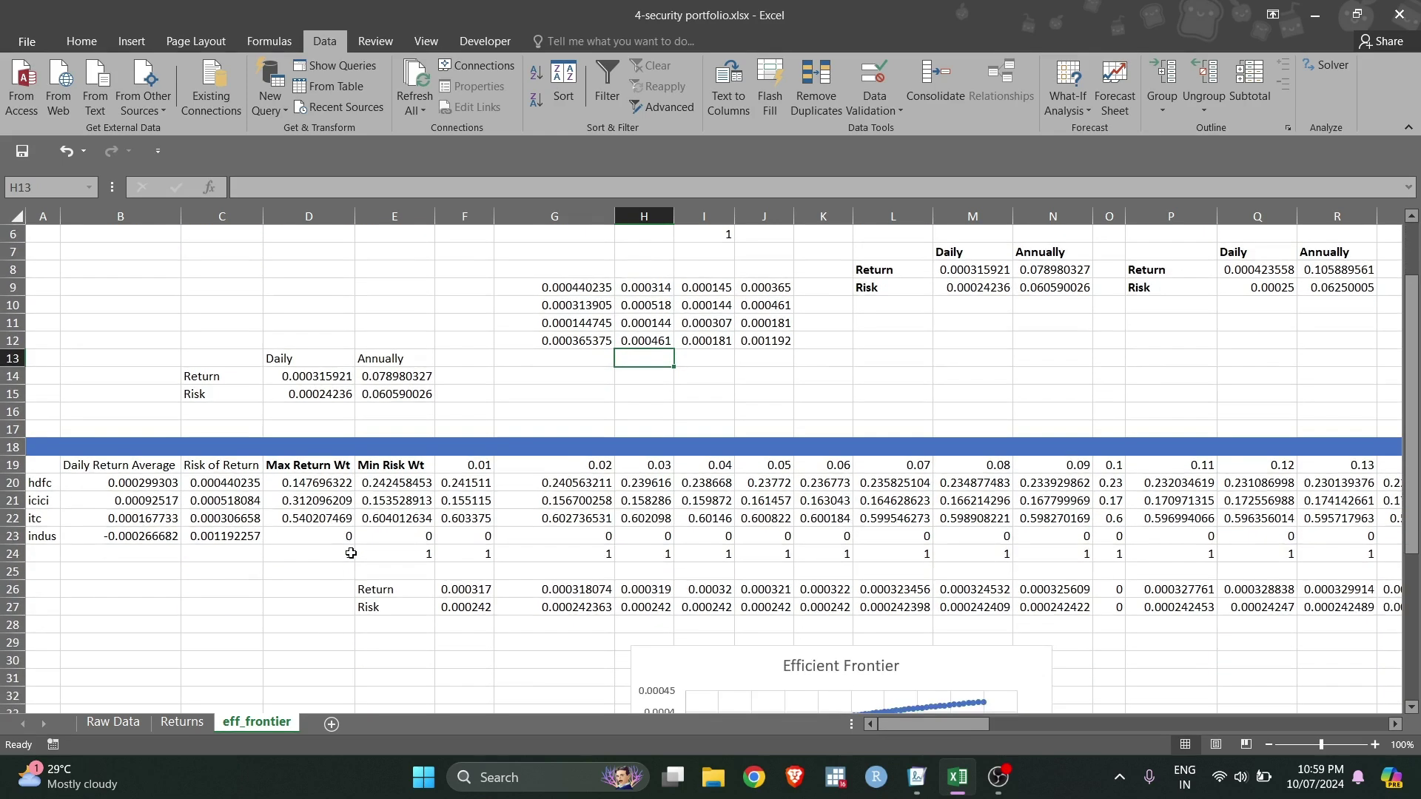
scroll(350, 553, "down", 4)
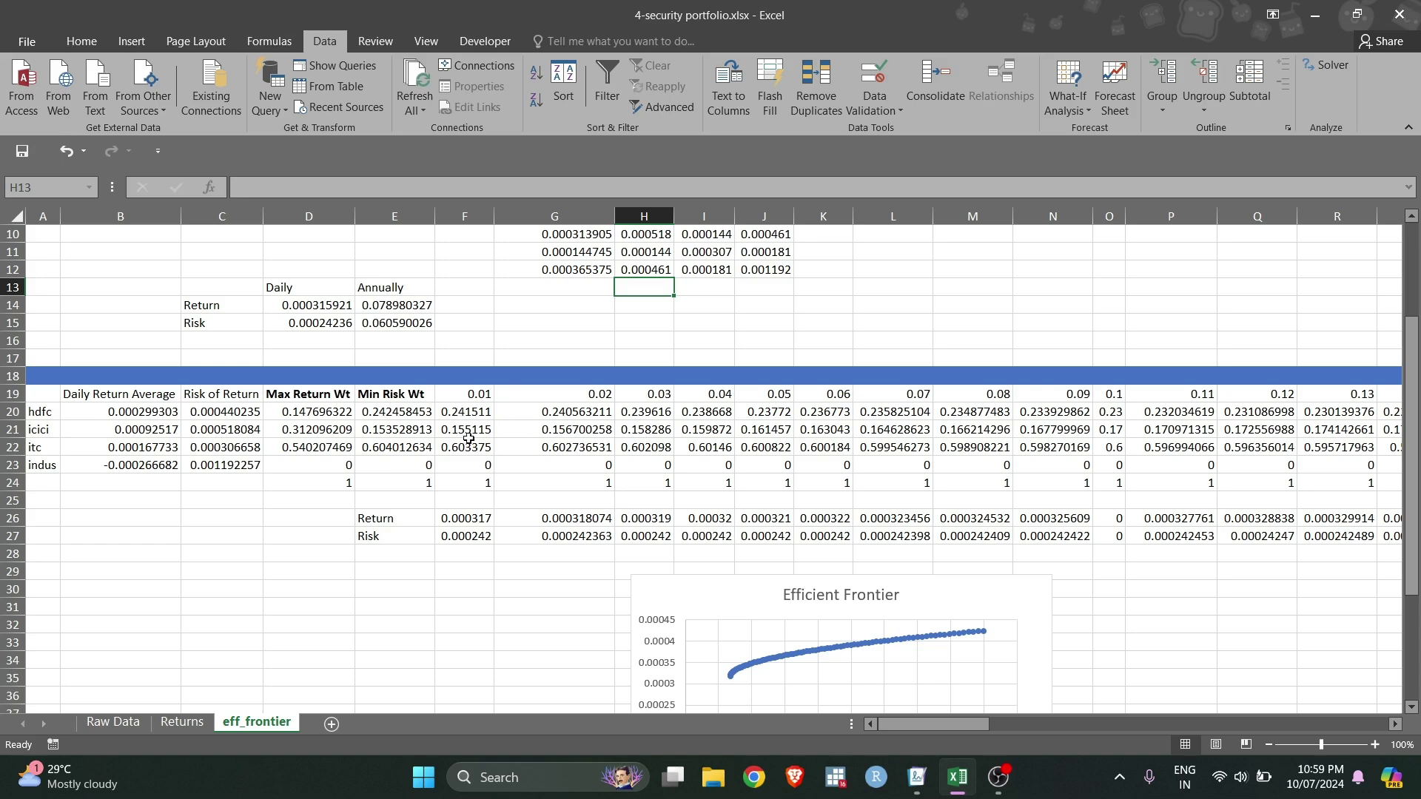
scroll(472, 463, "down", 1)
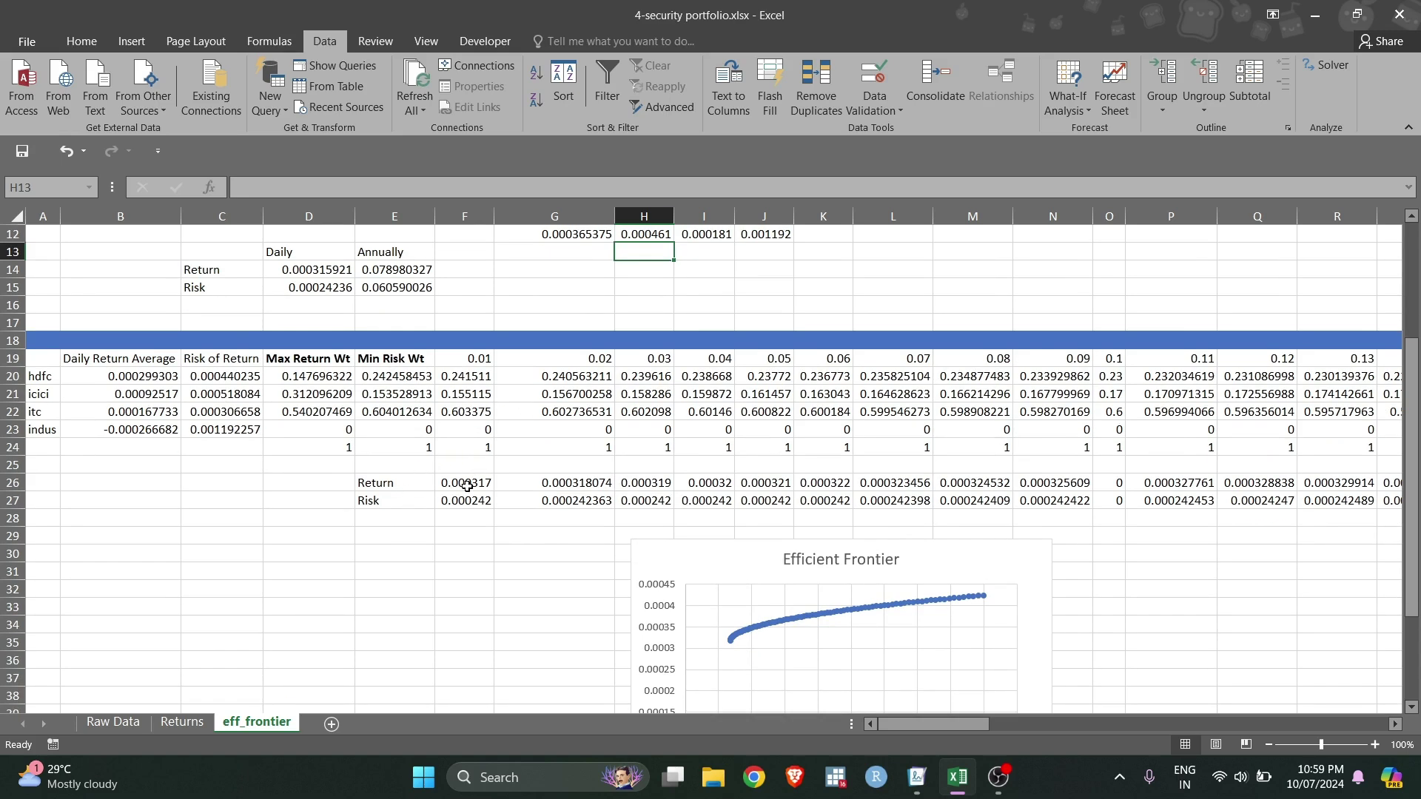
left_click(466, 485)
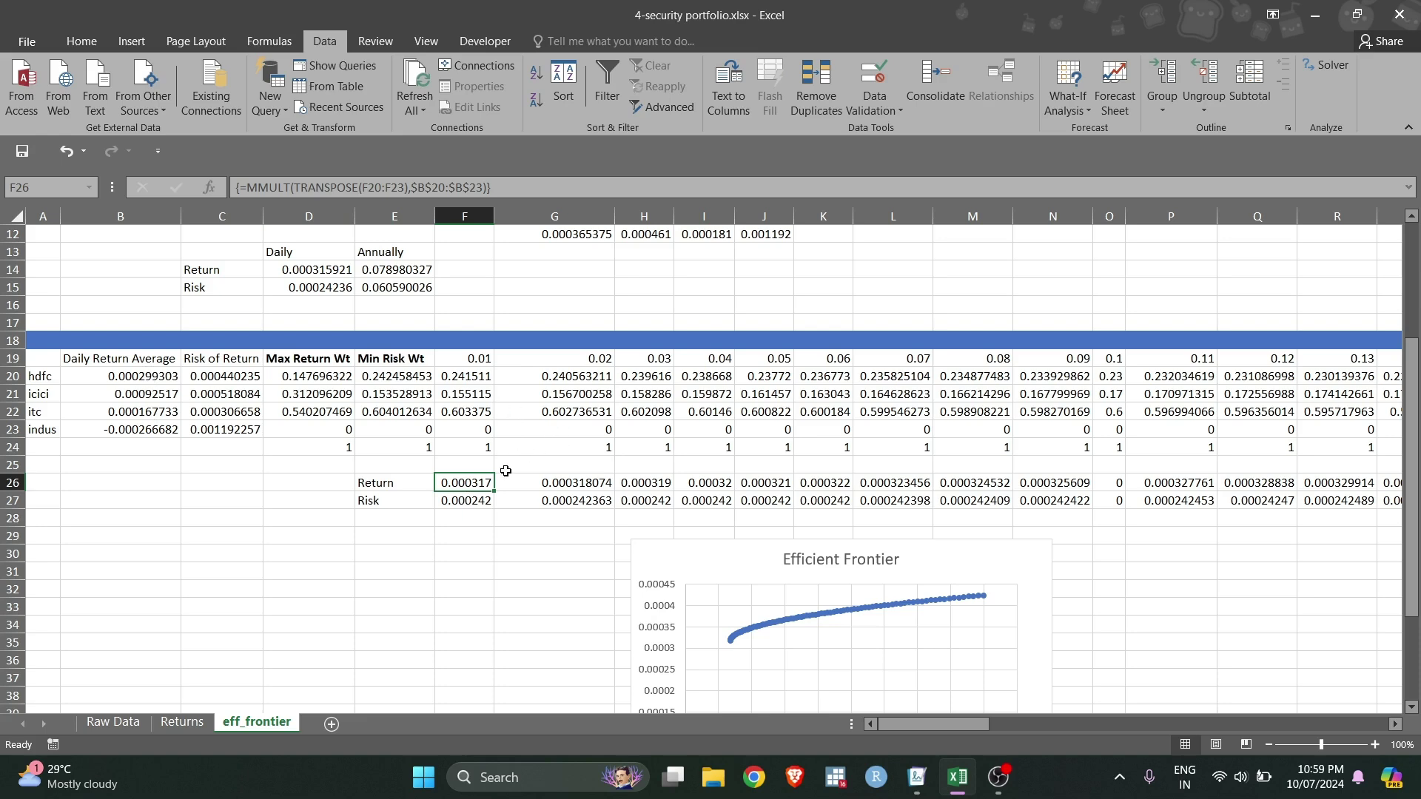
scroll(724, 506, "down", 1)
scroll(723, 509, "down", 1)
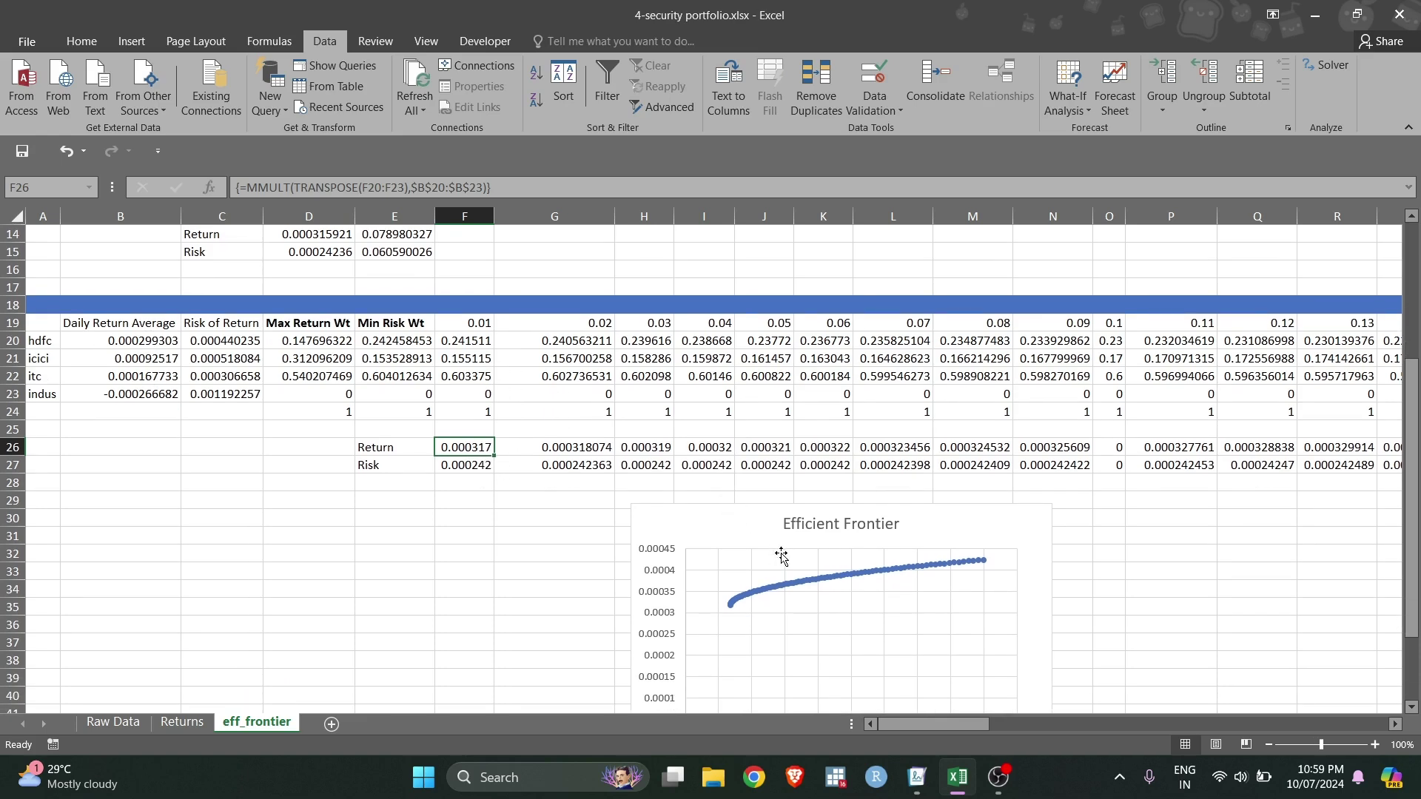
scroll(777, 586, "down", 4)
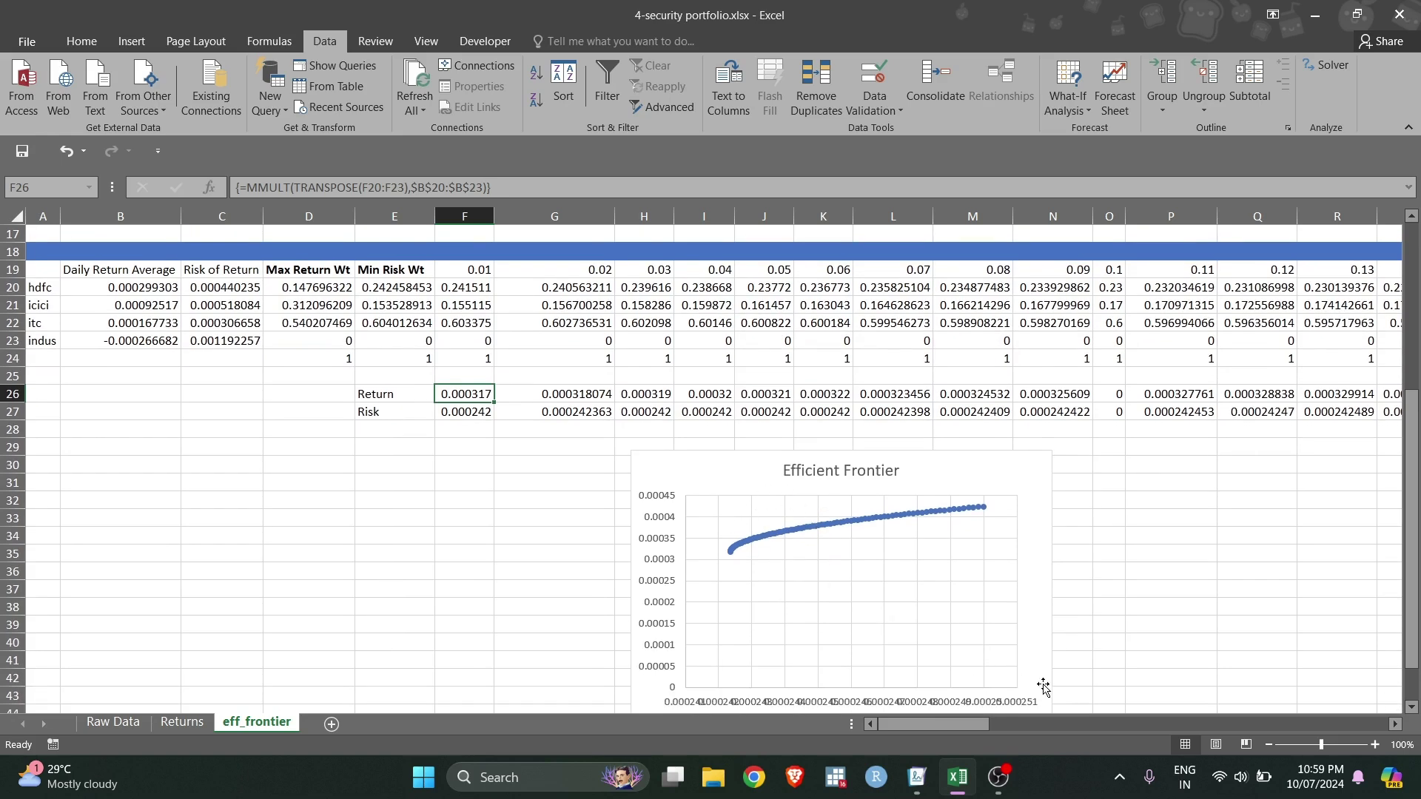
scroll(1039, 681, "down", 3)
- Add a horizontal axis title reading 'Risk' to the Efficient Frontier chart
left_click(1011, 397)
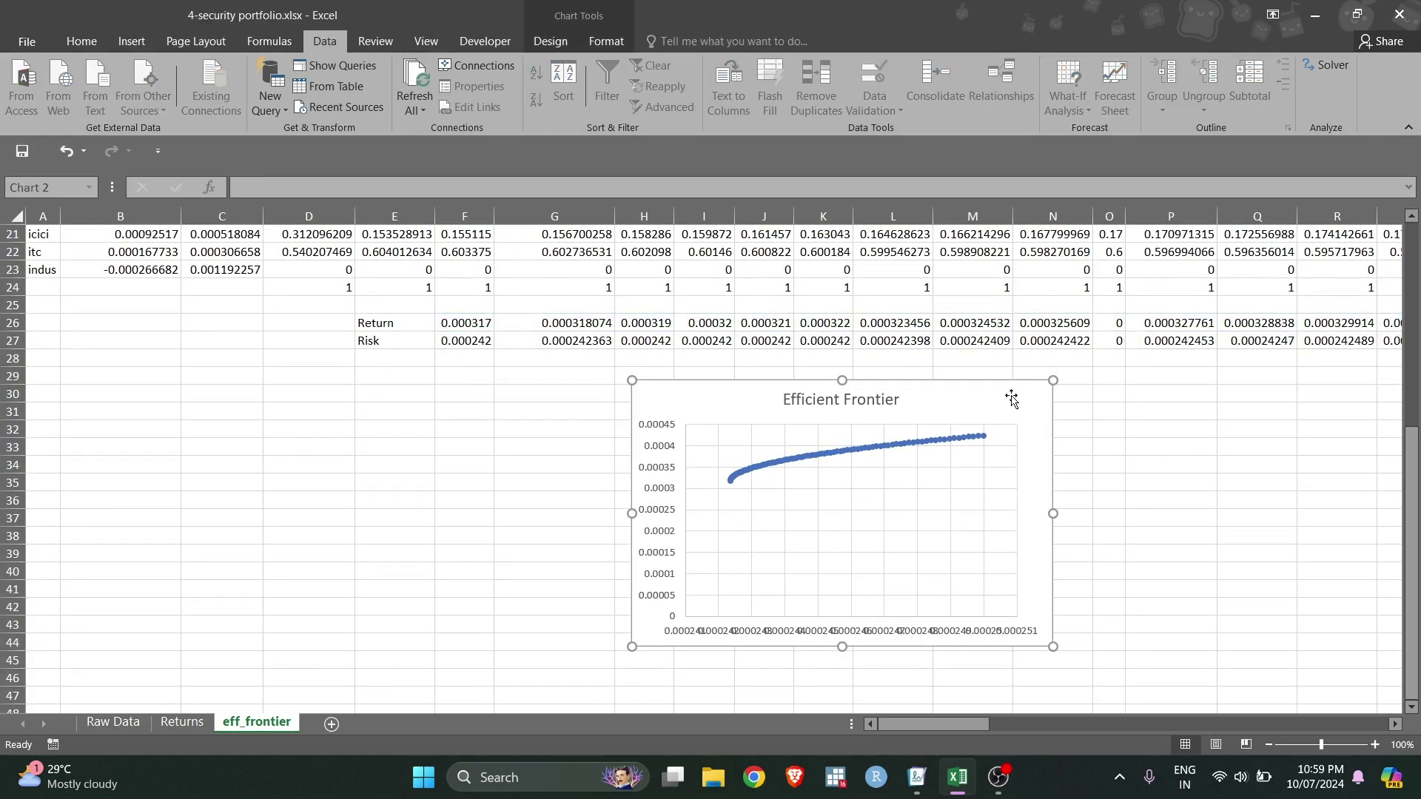
left_click(551, 41)
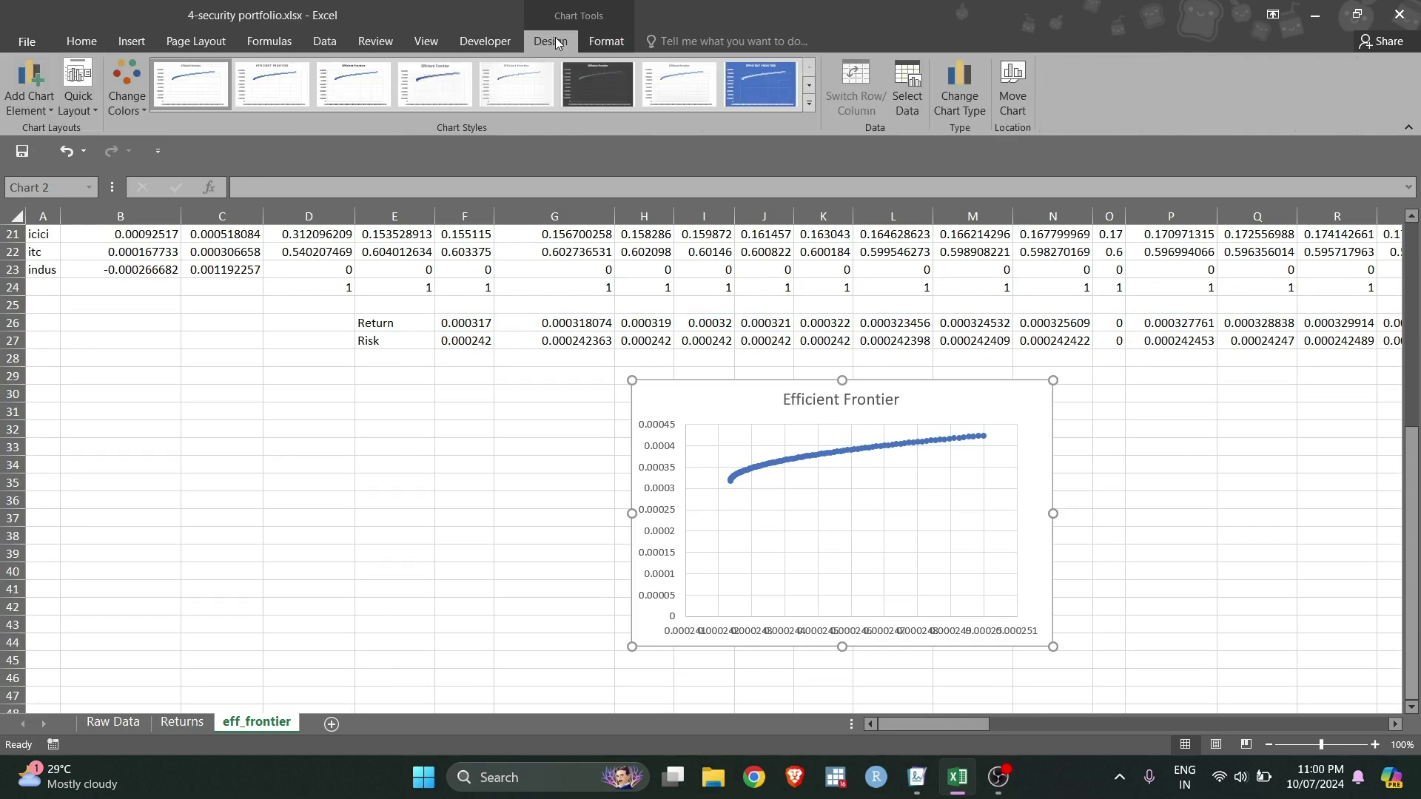
left_click(28, 95)
mouse_move(56, 153)
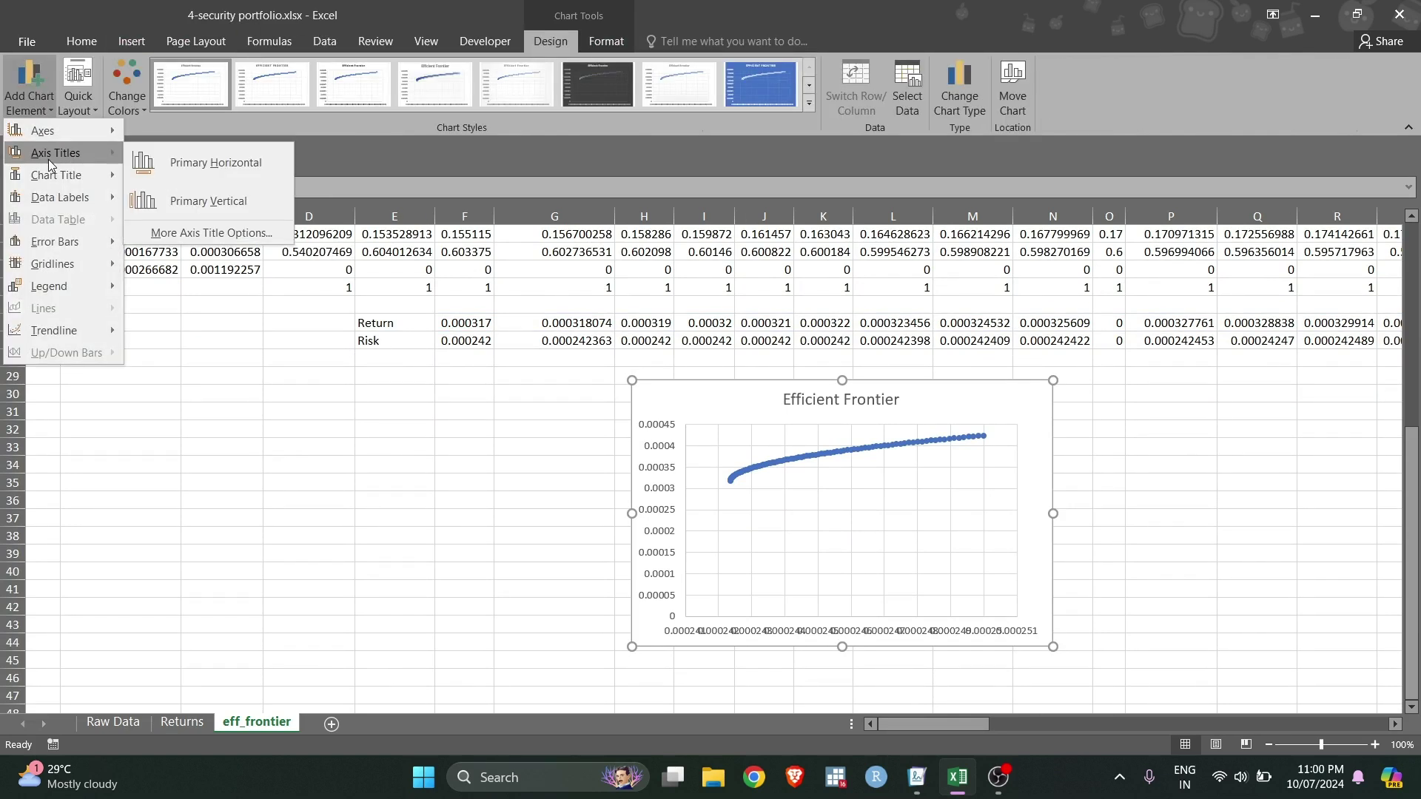
left_click(161, 164)
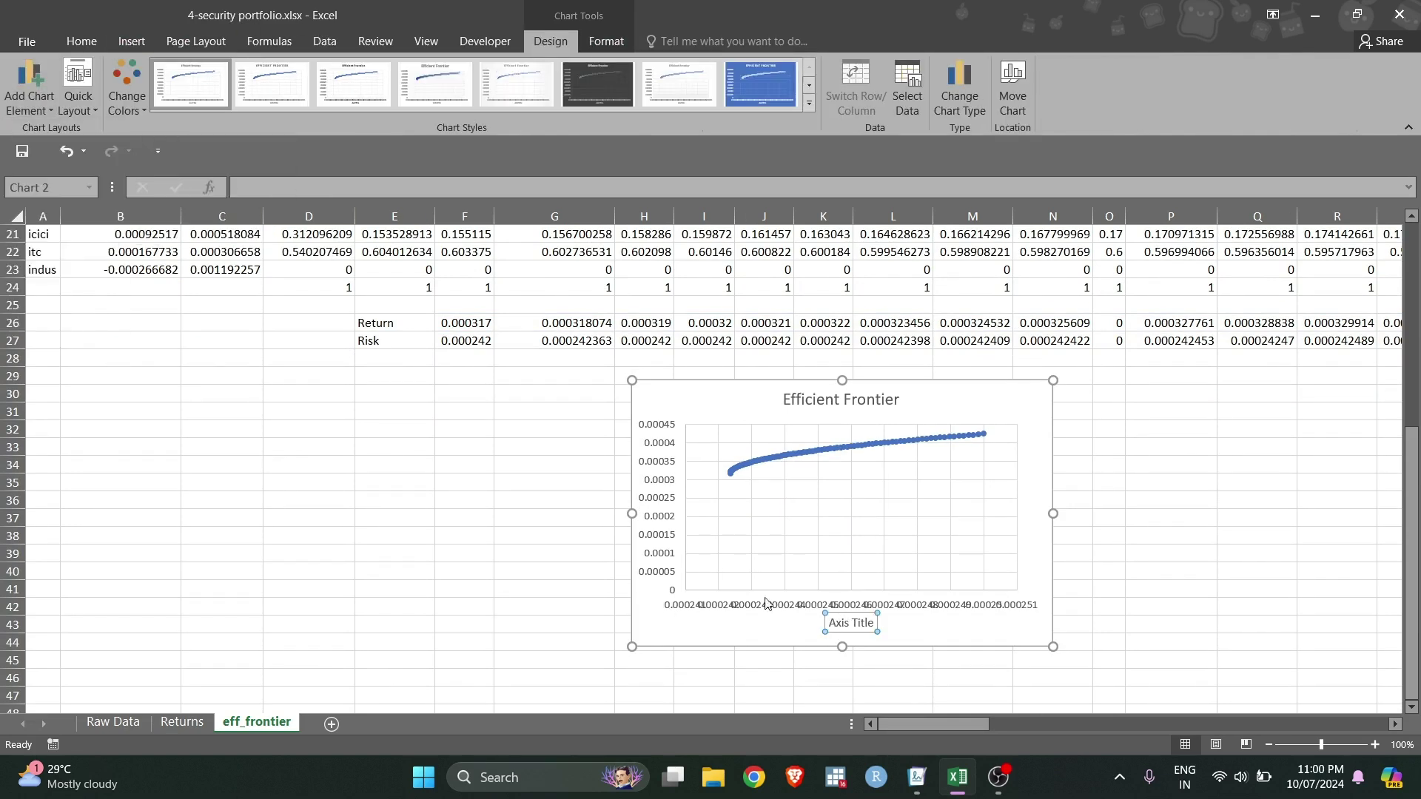
left_click_drag(876, 623, 823, 623)
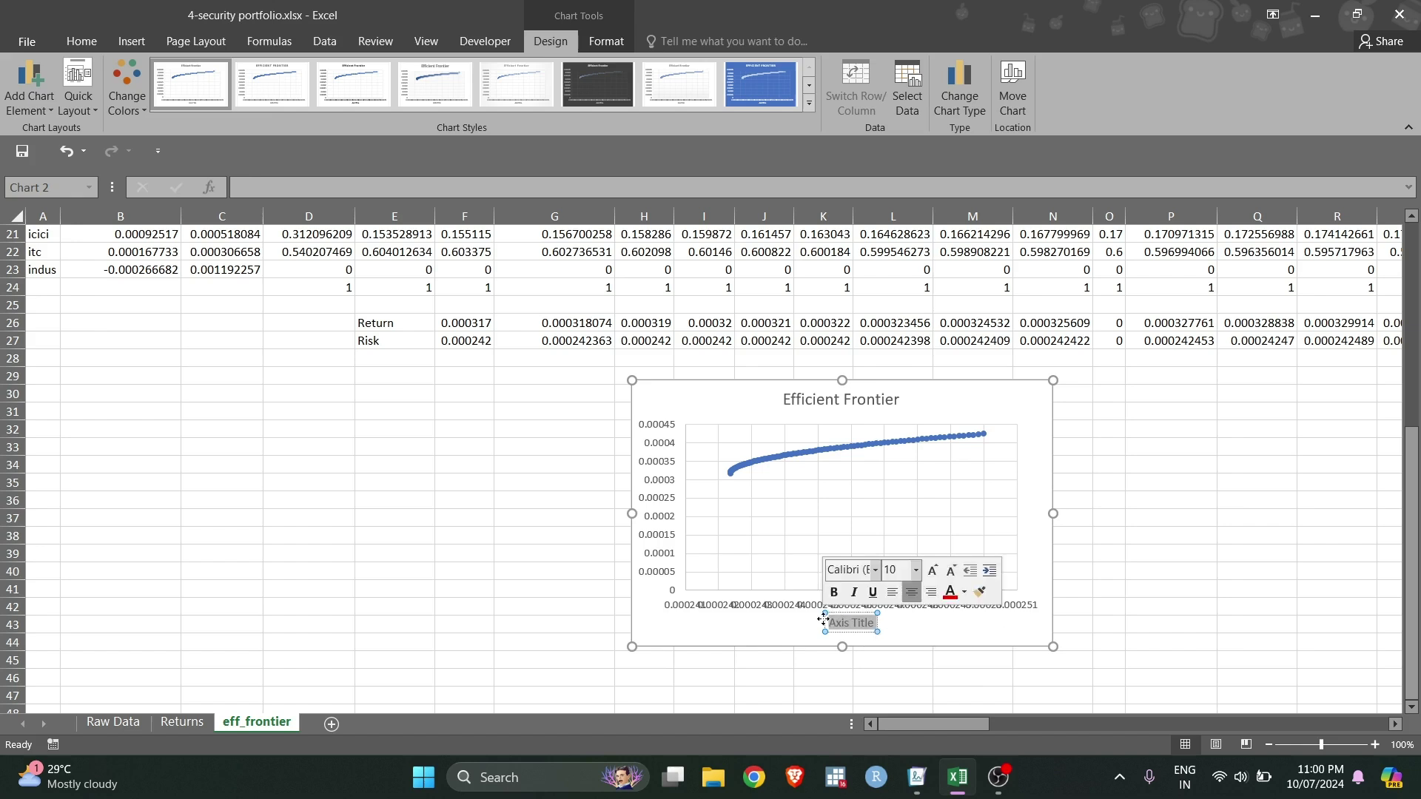
key("BackSpace")
type("Risk")
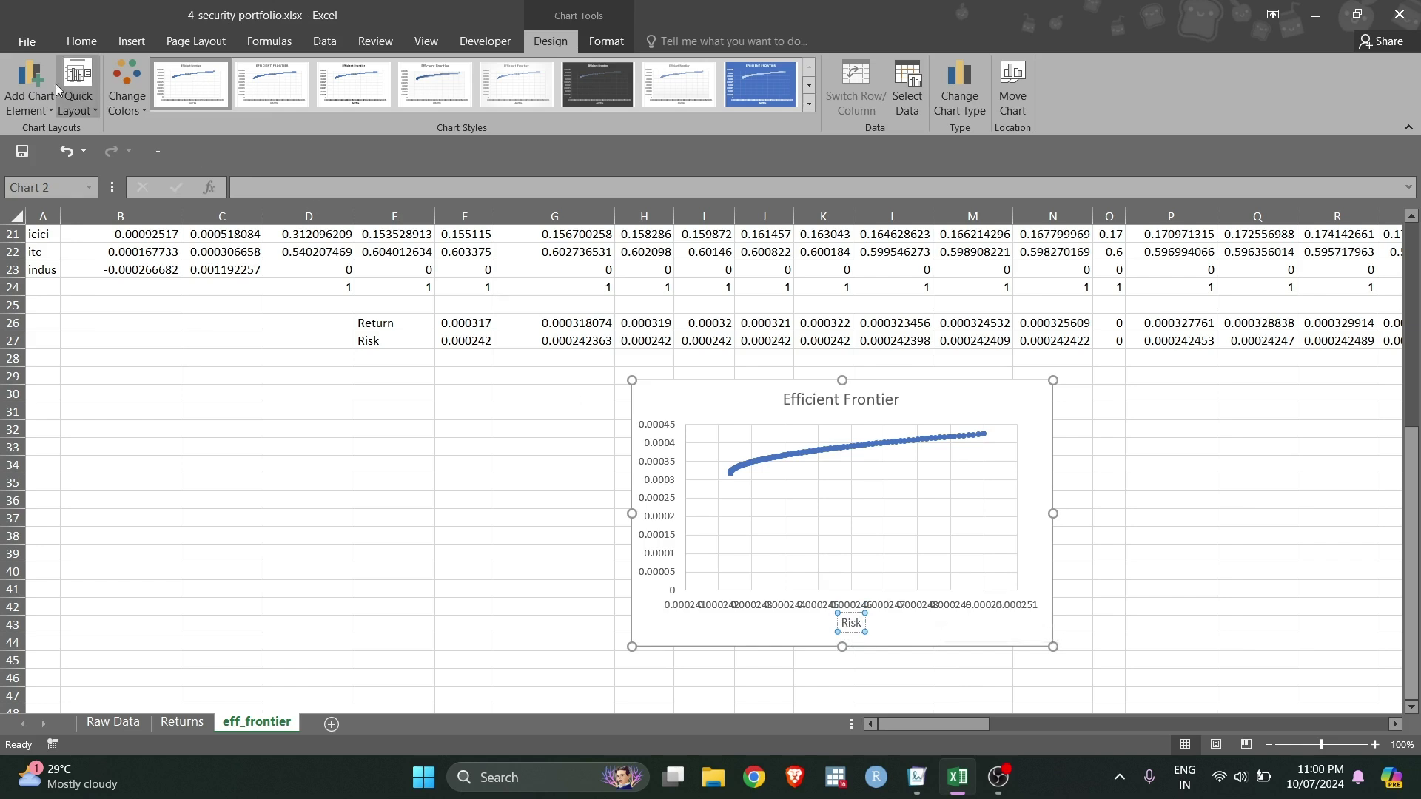
- Add a vertical axis title reading 'Returns'
left_click(33, 98)
mouse_move(56, 153)
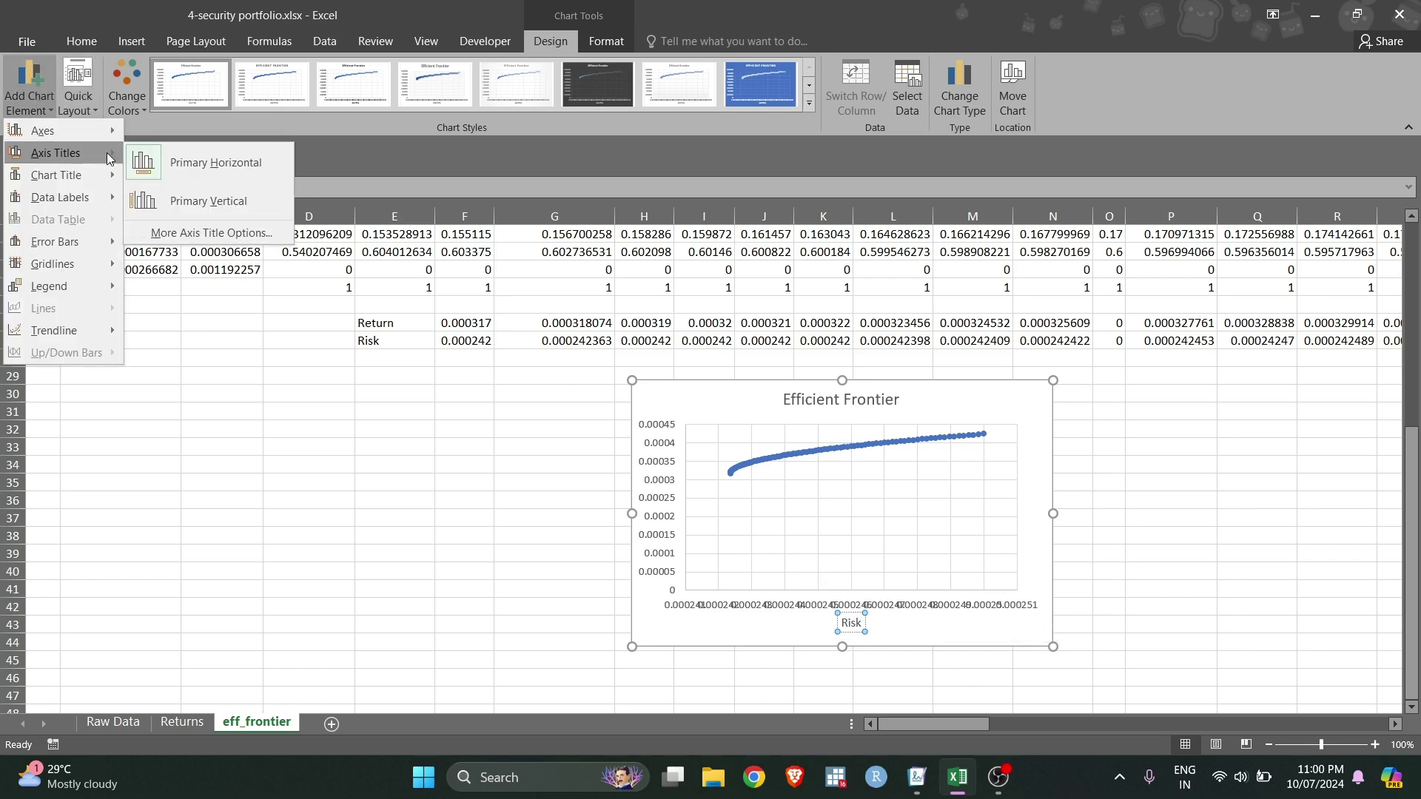
left_click(158, 198)
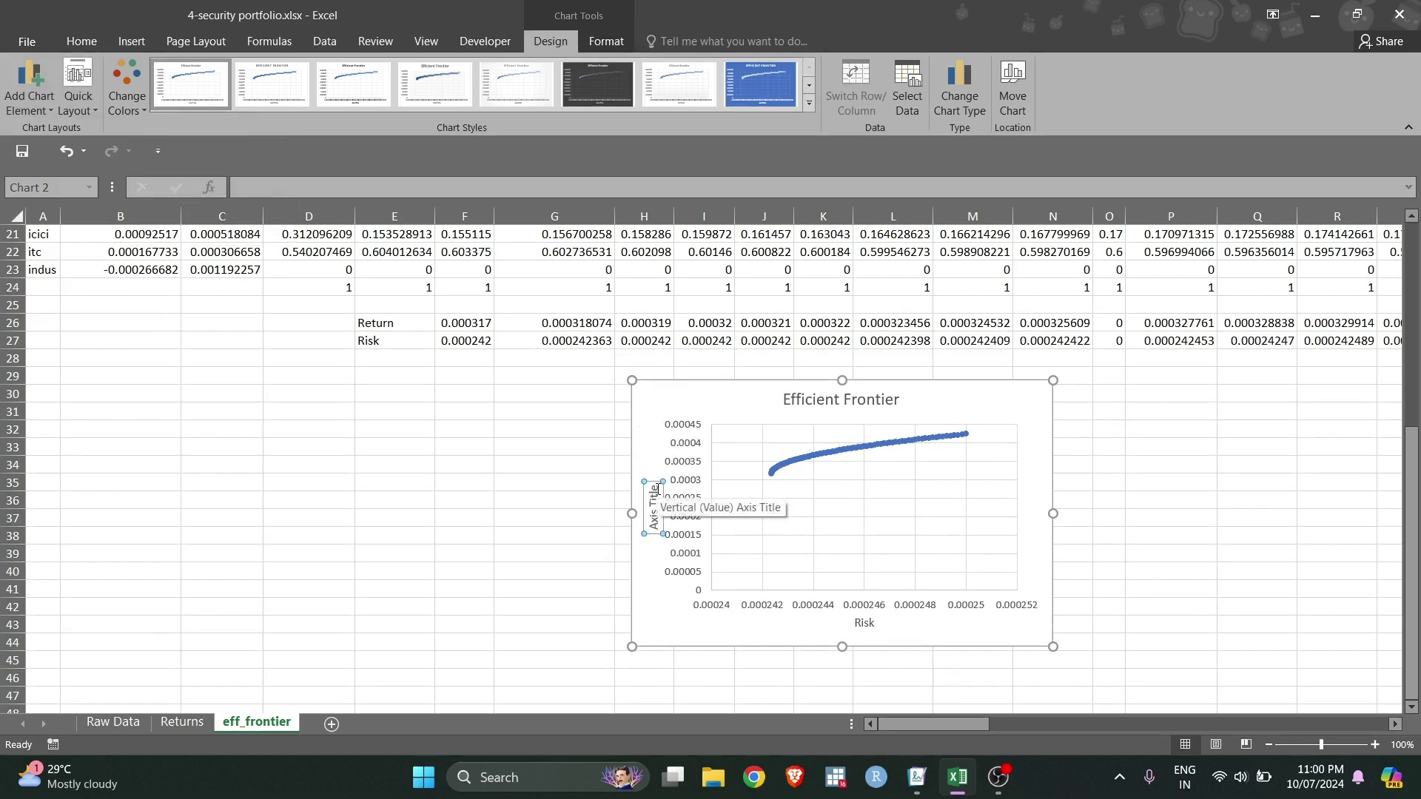
left_click_drag(654, 501, 660, 538)
type("Ret")
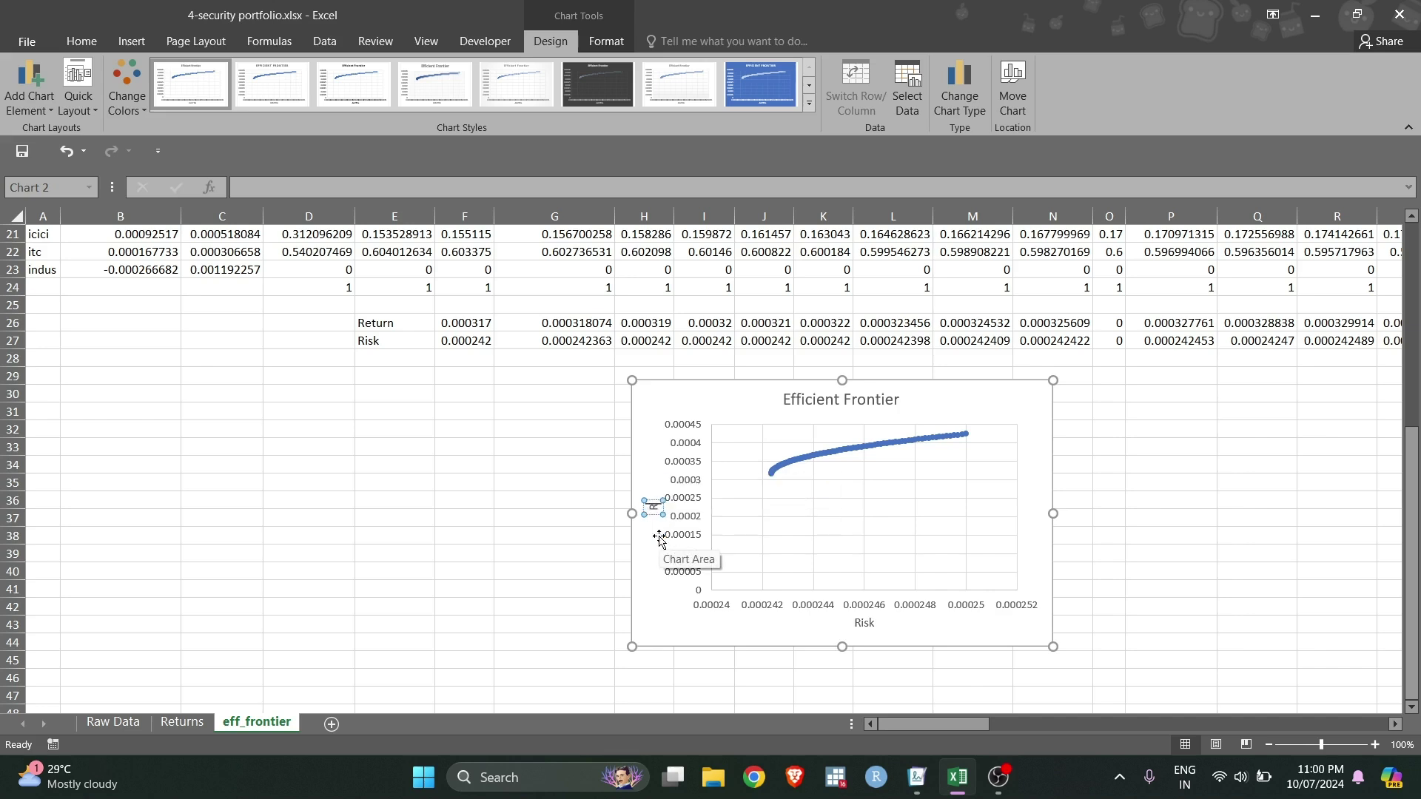
type("urns")
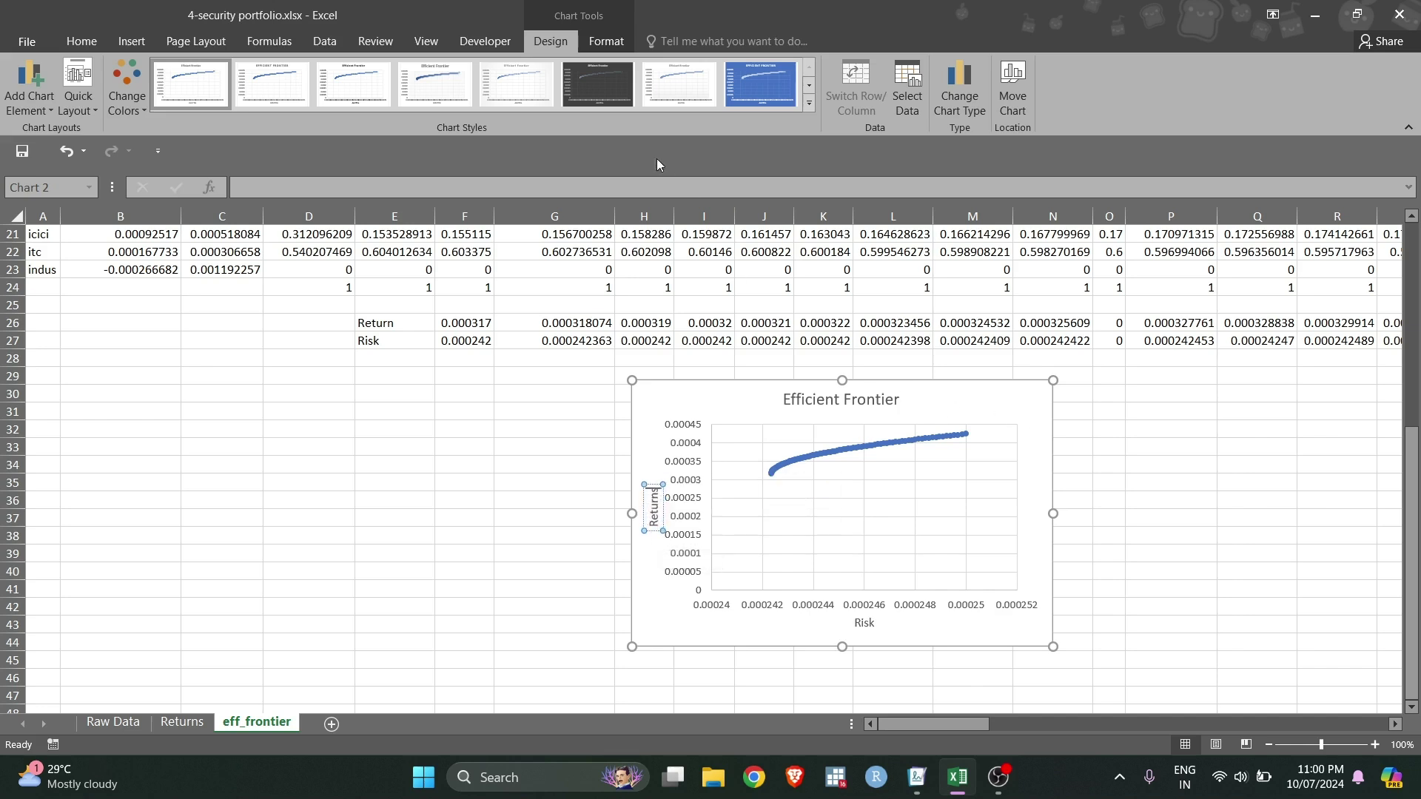
- Apply the dark chart style to the Efficient Frontier chart and enlarge it toward the lower right
left_click(579, 78)
left_click(1256, 521)
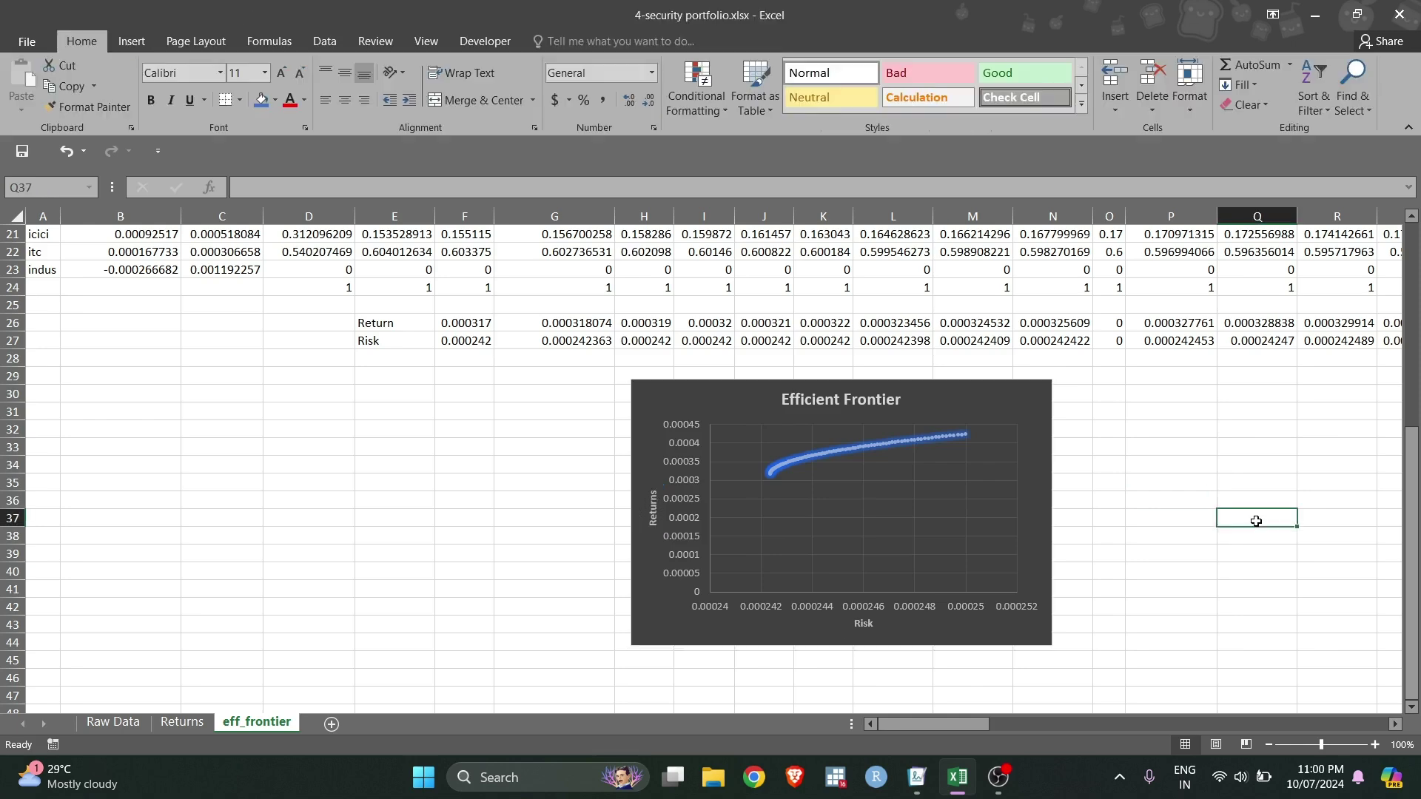
left_click(1023, 509)
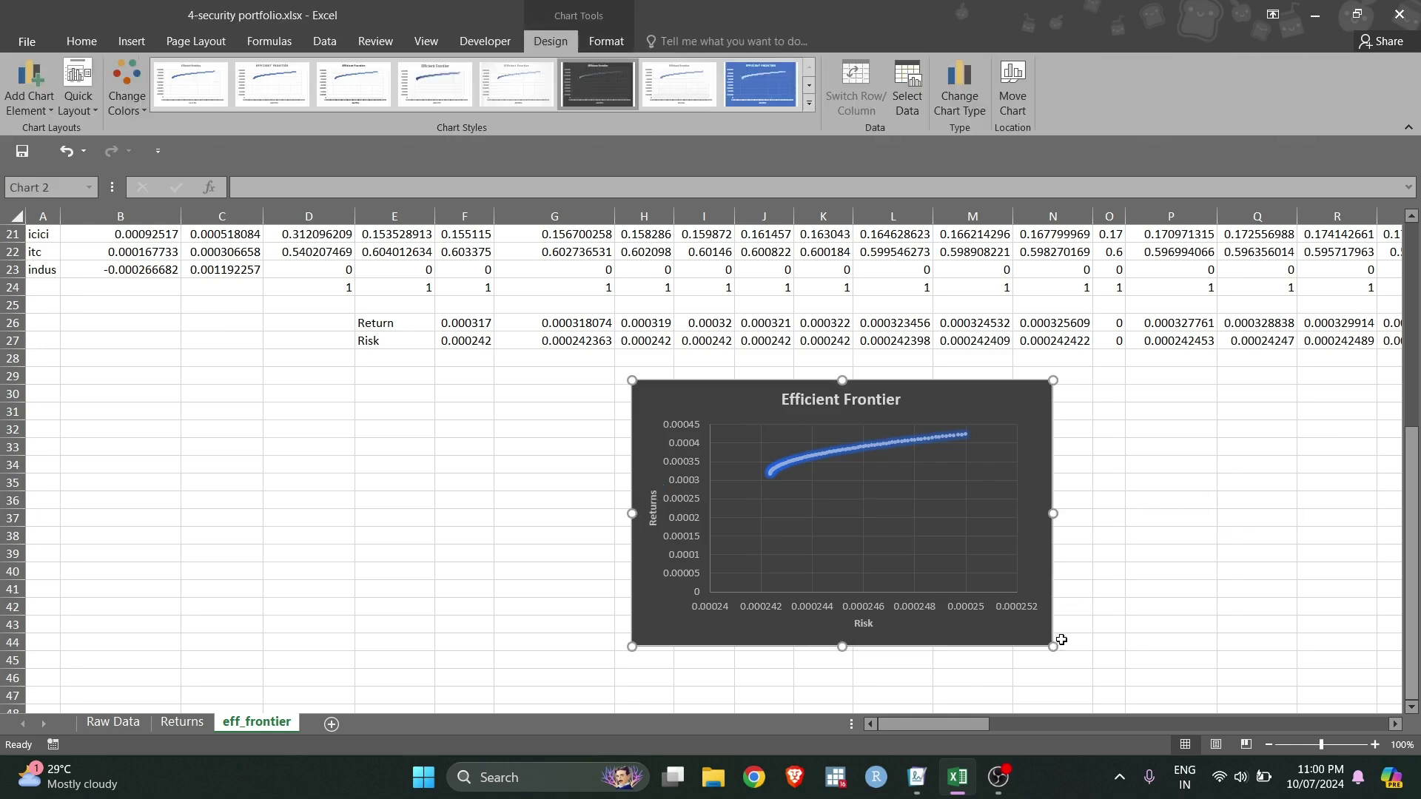
left_click_drag(1053, 646, 1131, 693)
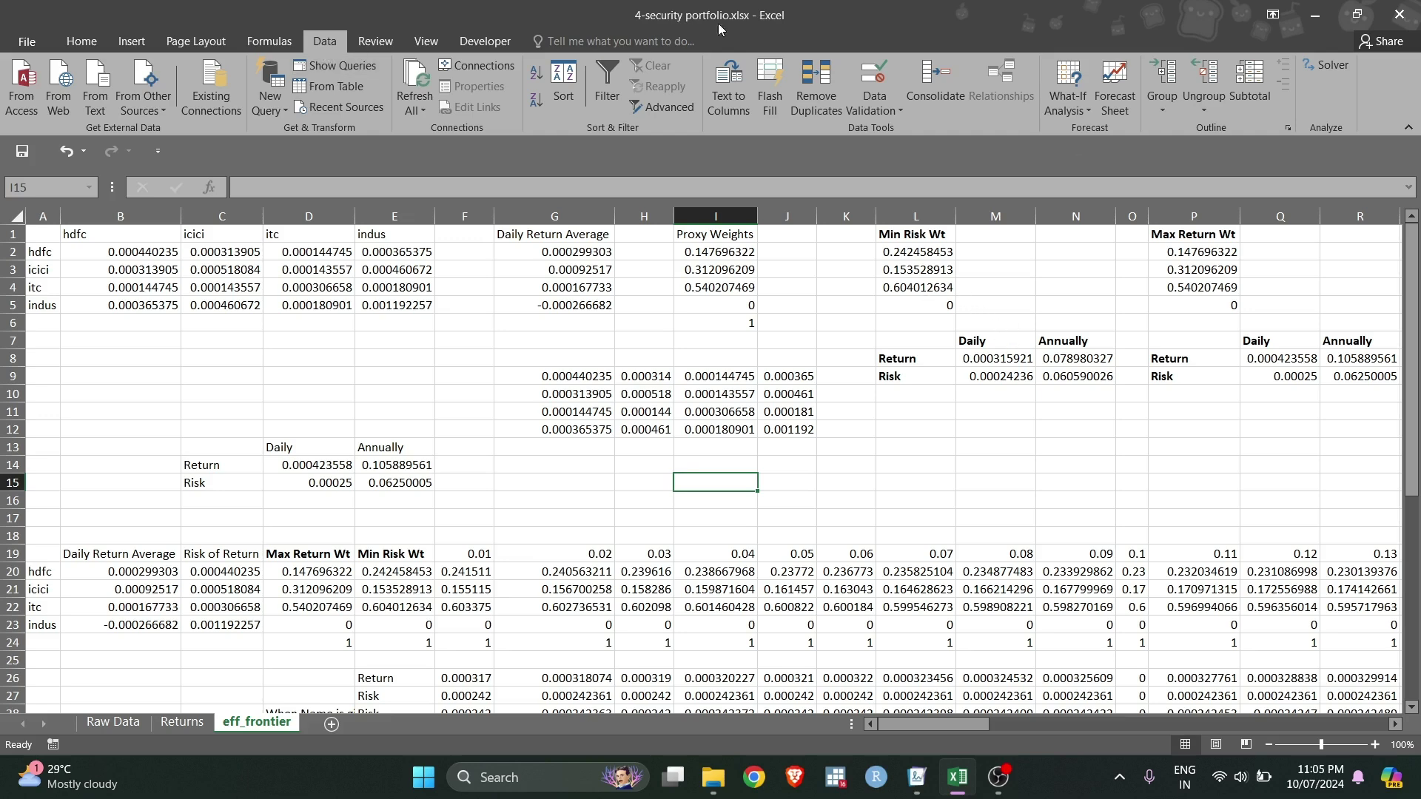
- Show the Minimum Risk scenario in Scenario Manager and generate the Scenario Summary 3 report
left_click(1067, 110)
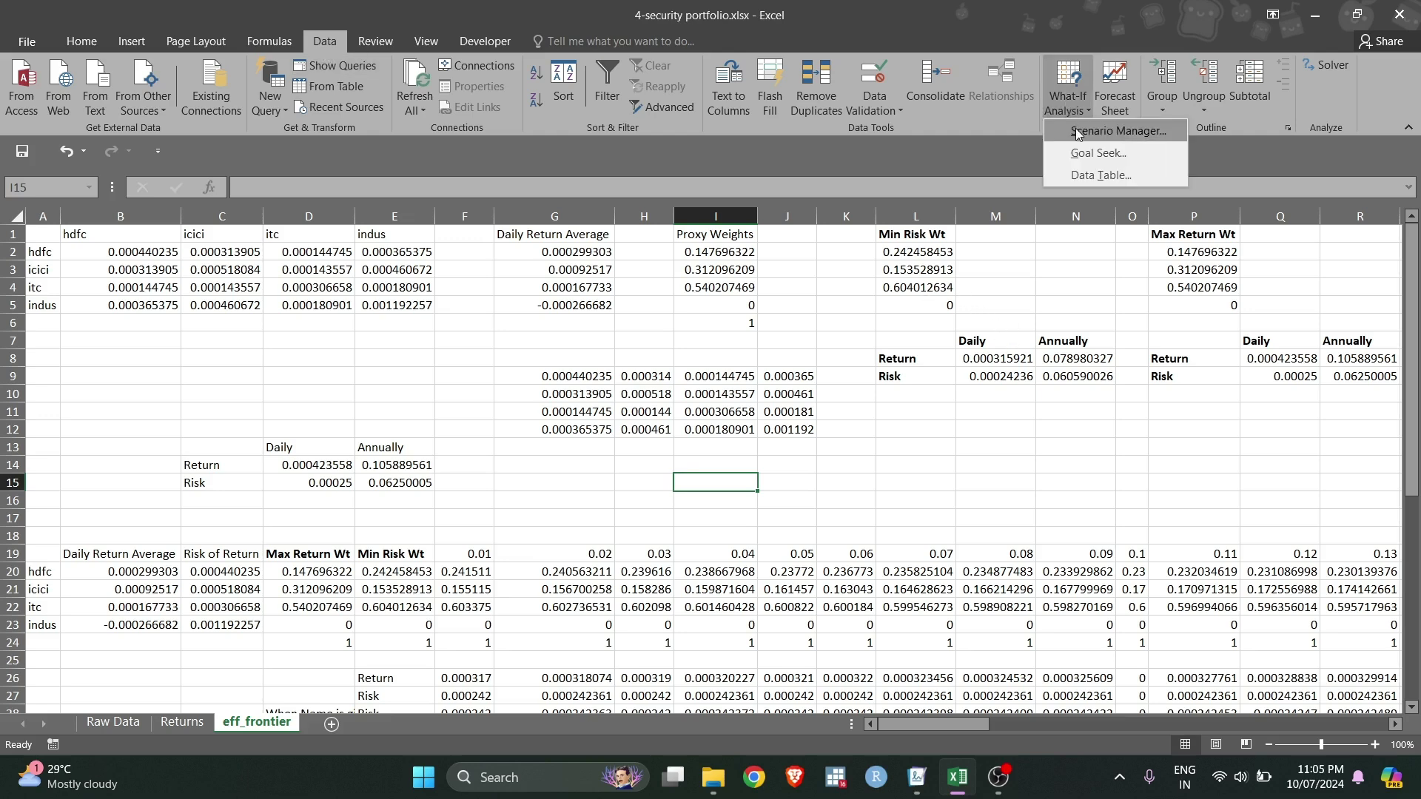
left_click(1074, 130)
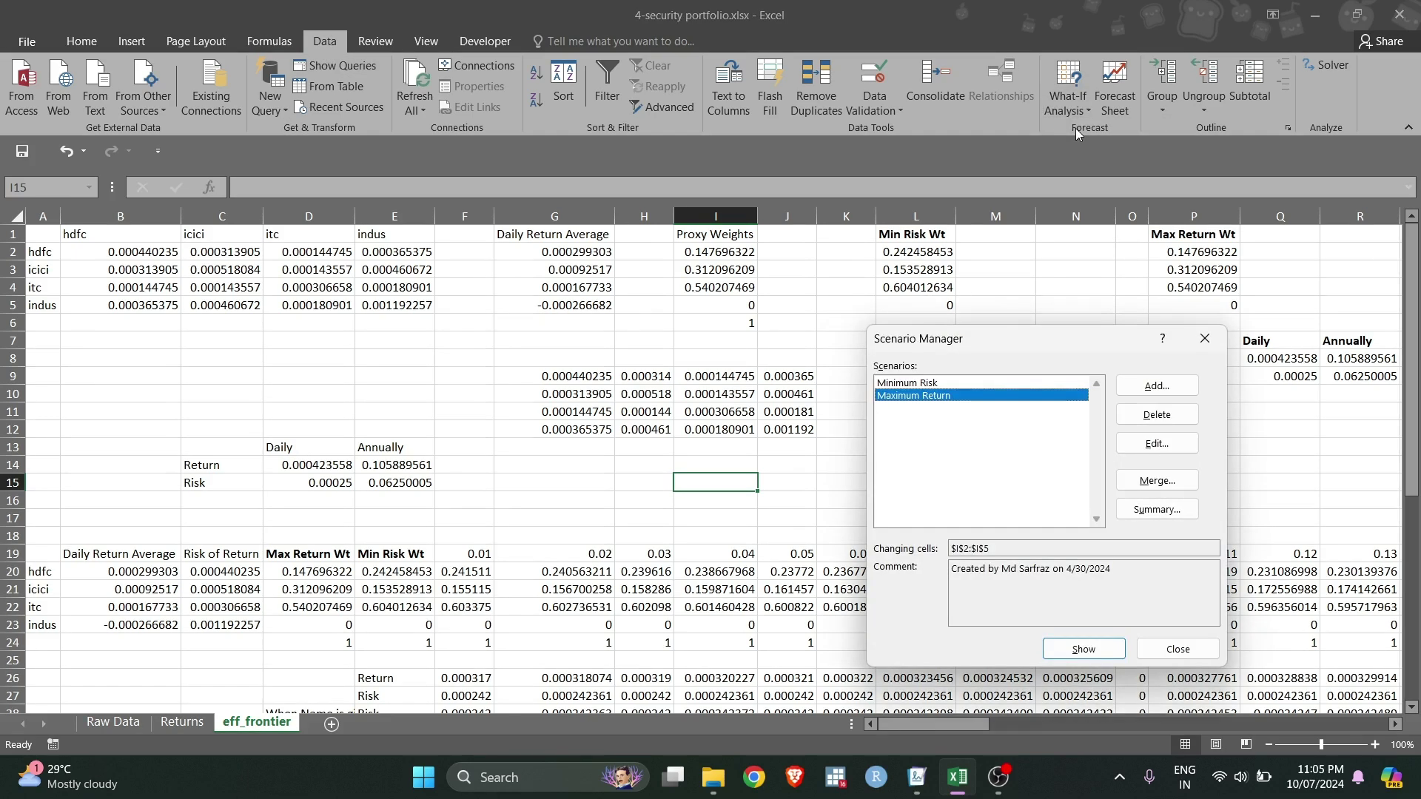
left_click(918, 383)
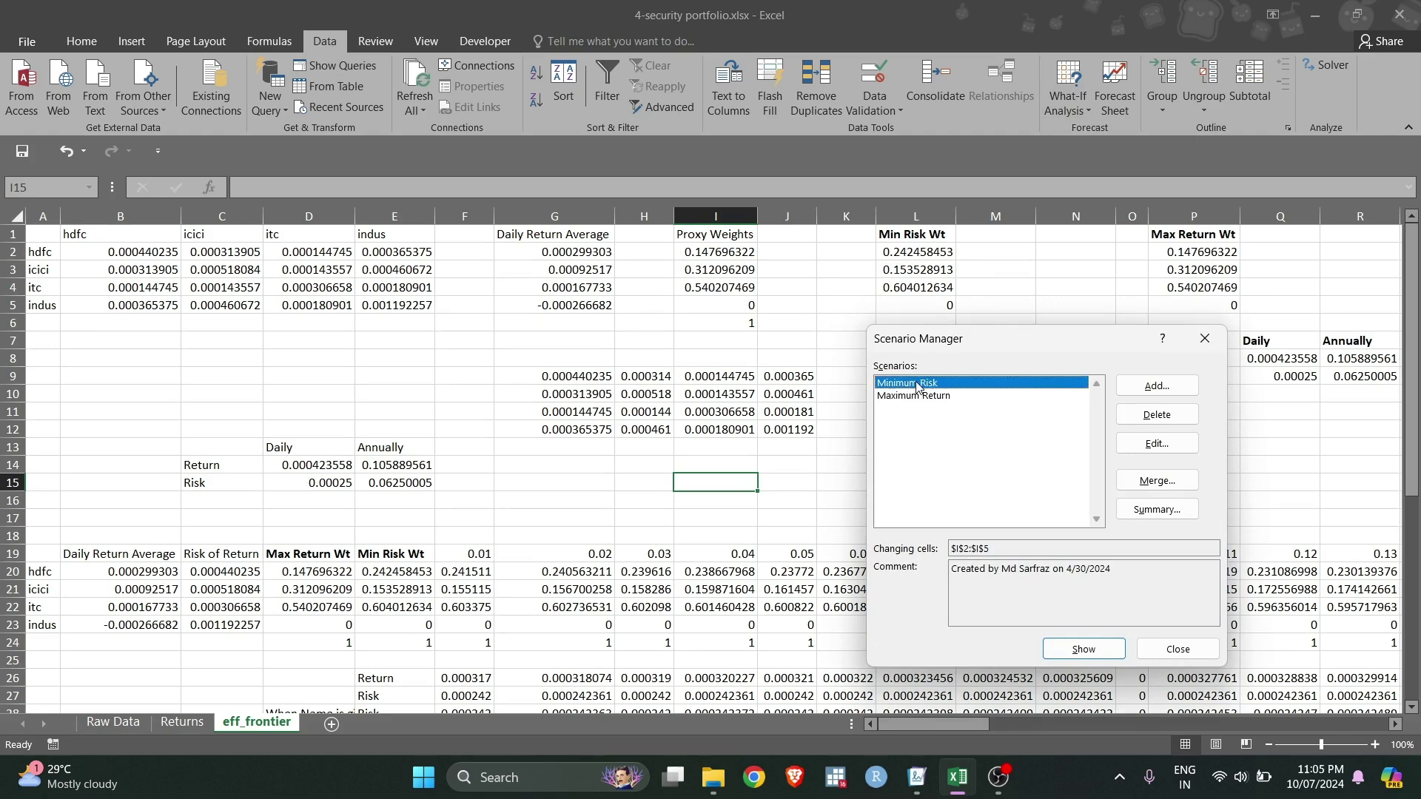
left_click(1075, 652)
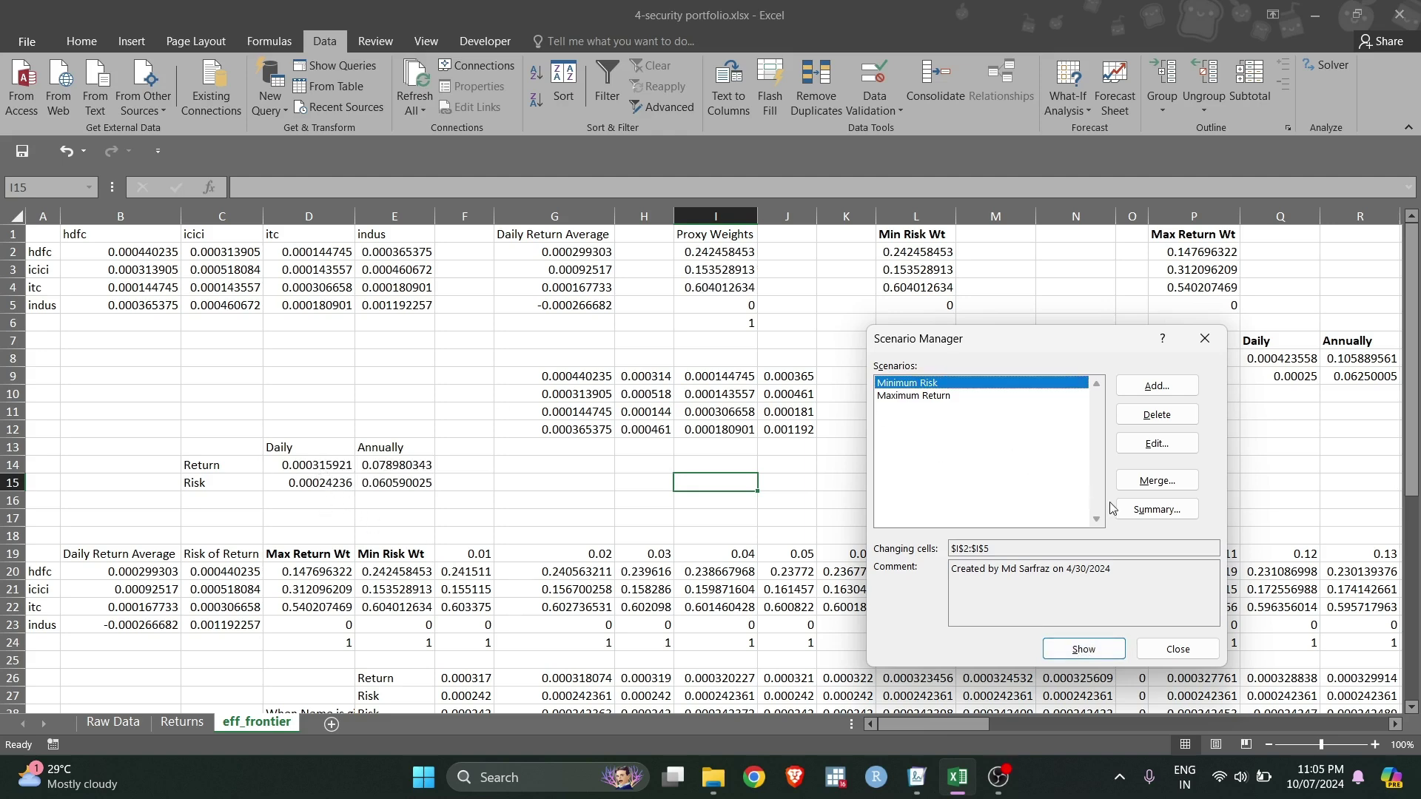
left_click(1146, 511)
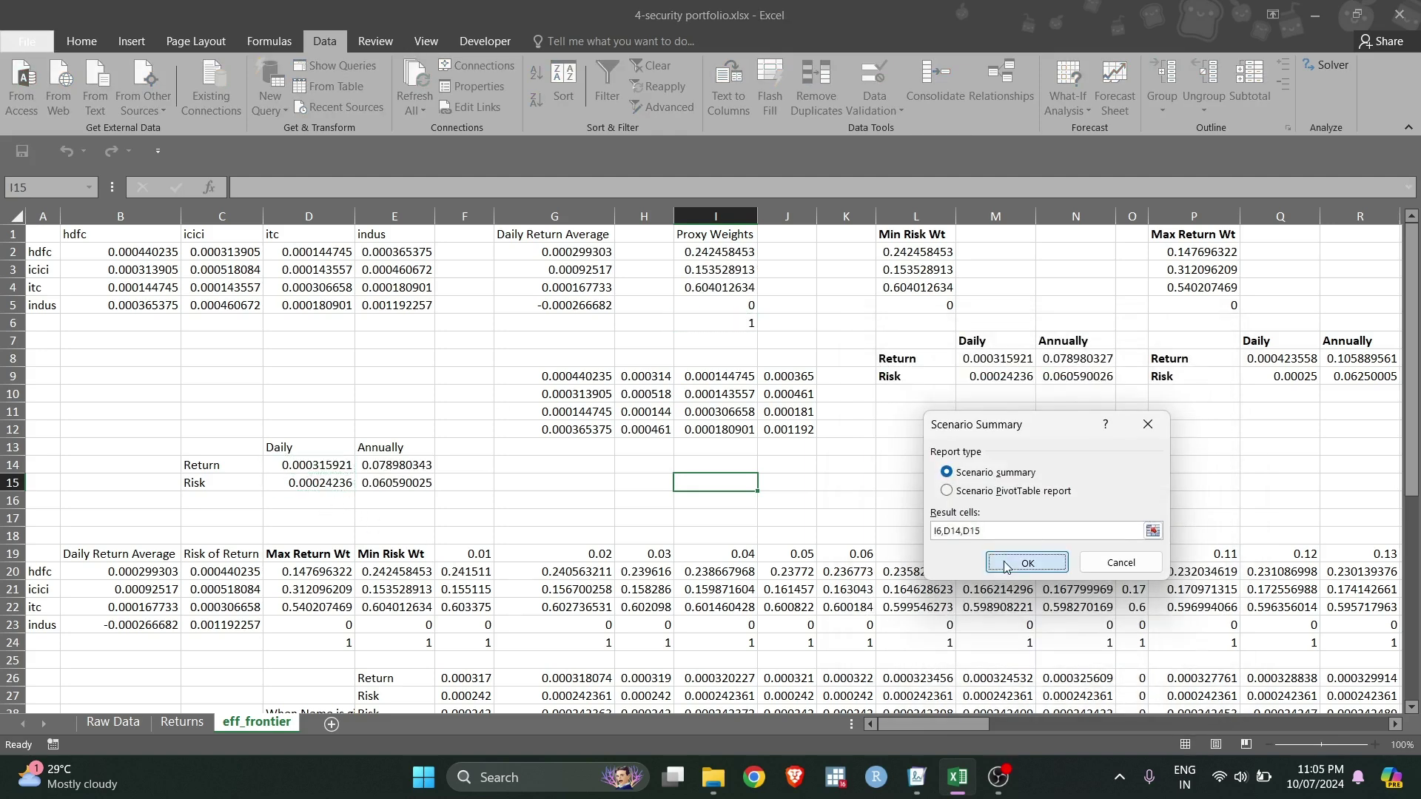
left_click(1003, 563)
- From eff_frontier, show the Maximum Return scenario and create Scenario Summary 4 with result cells I6, D14, D15
left_click(376, 721)
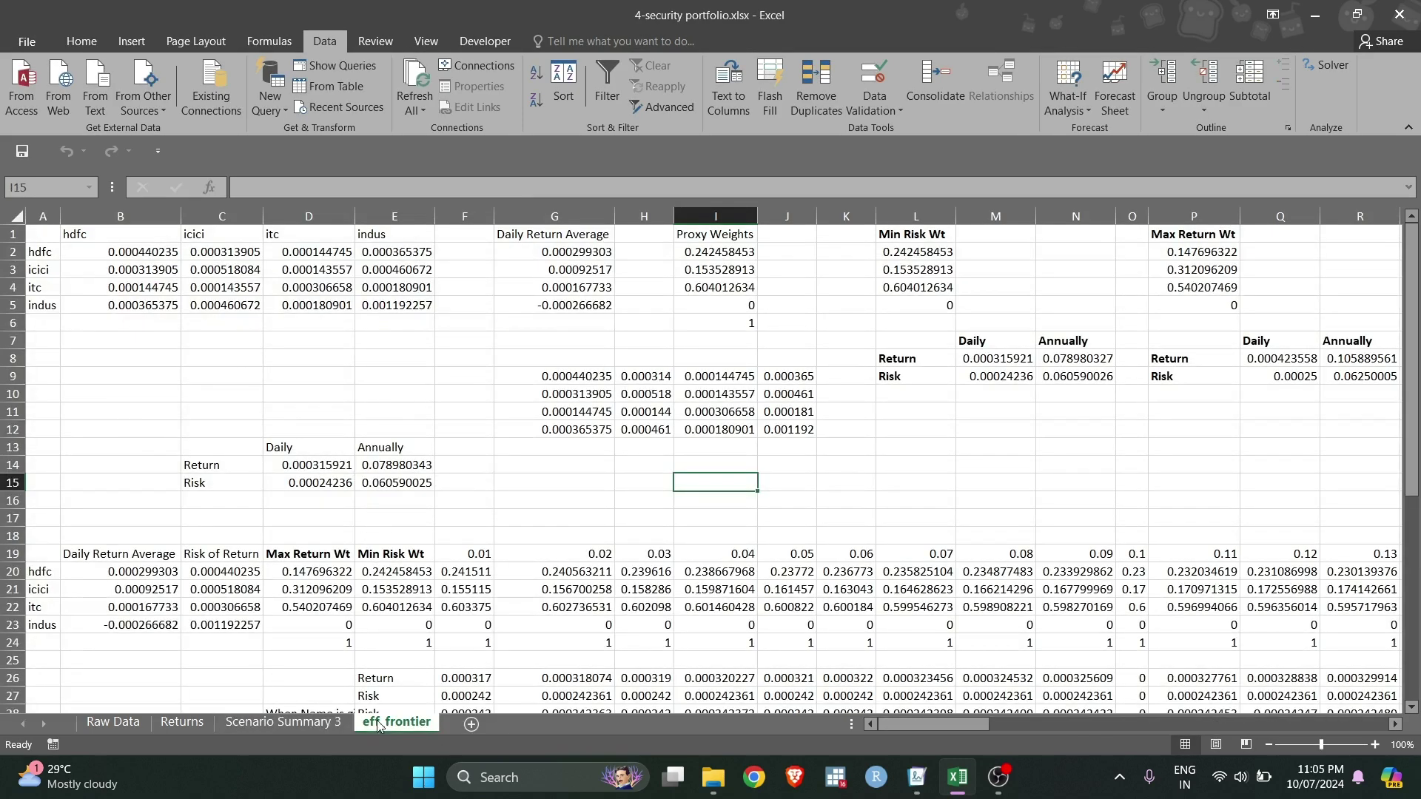
left_click(1067, 109)
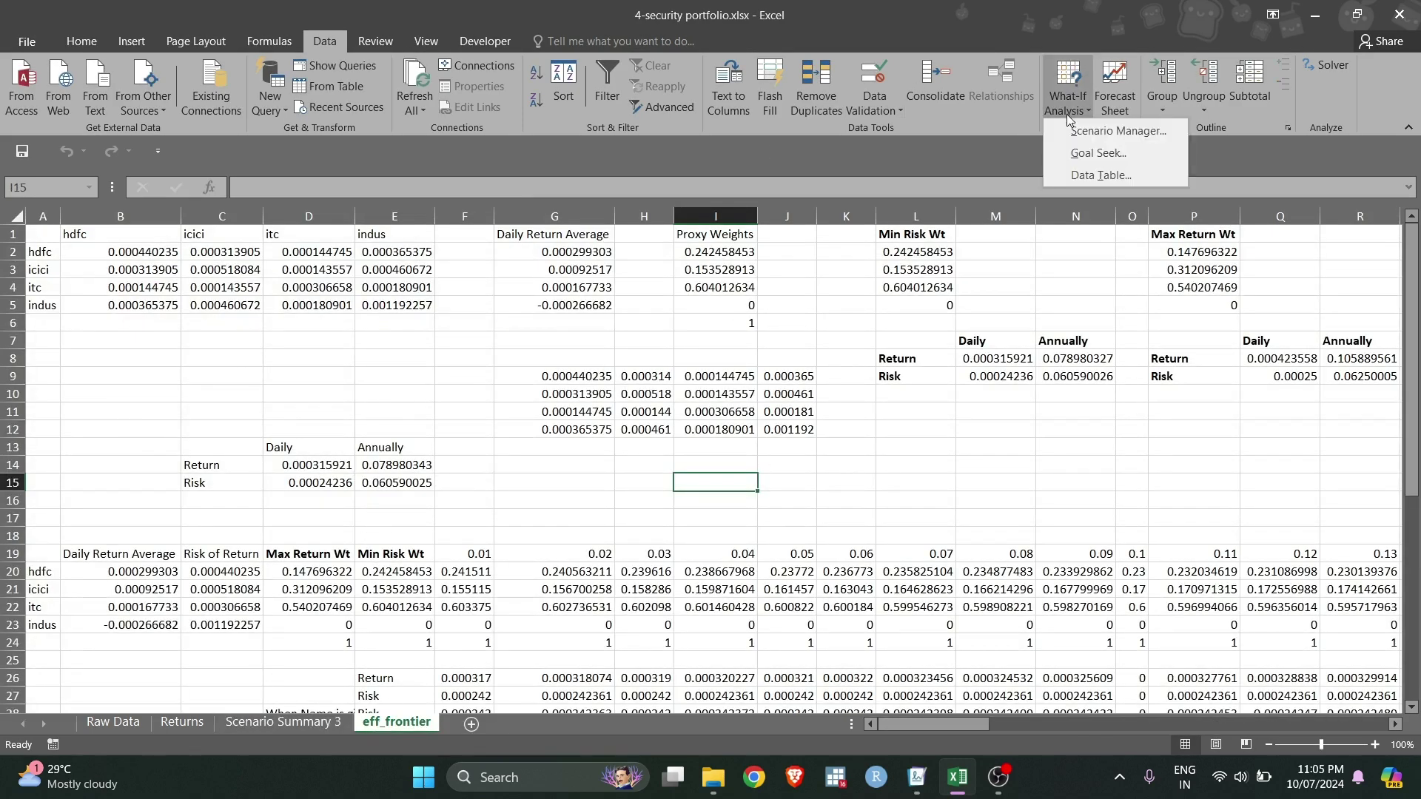
left_click(1073, 129)
left_click(928, 397)
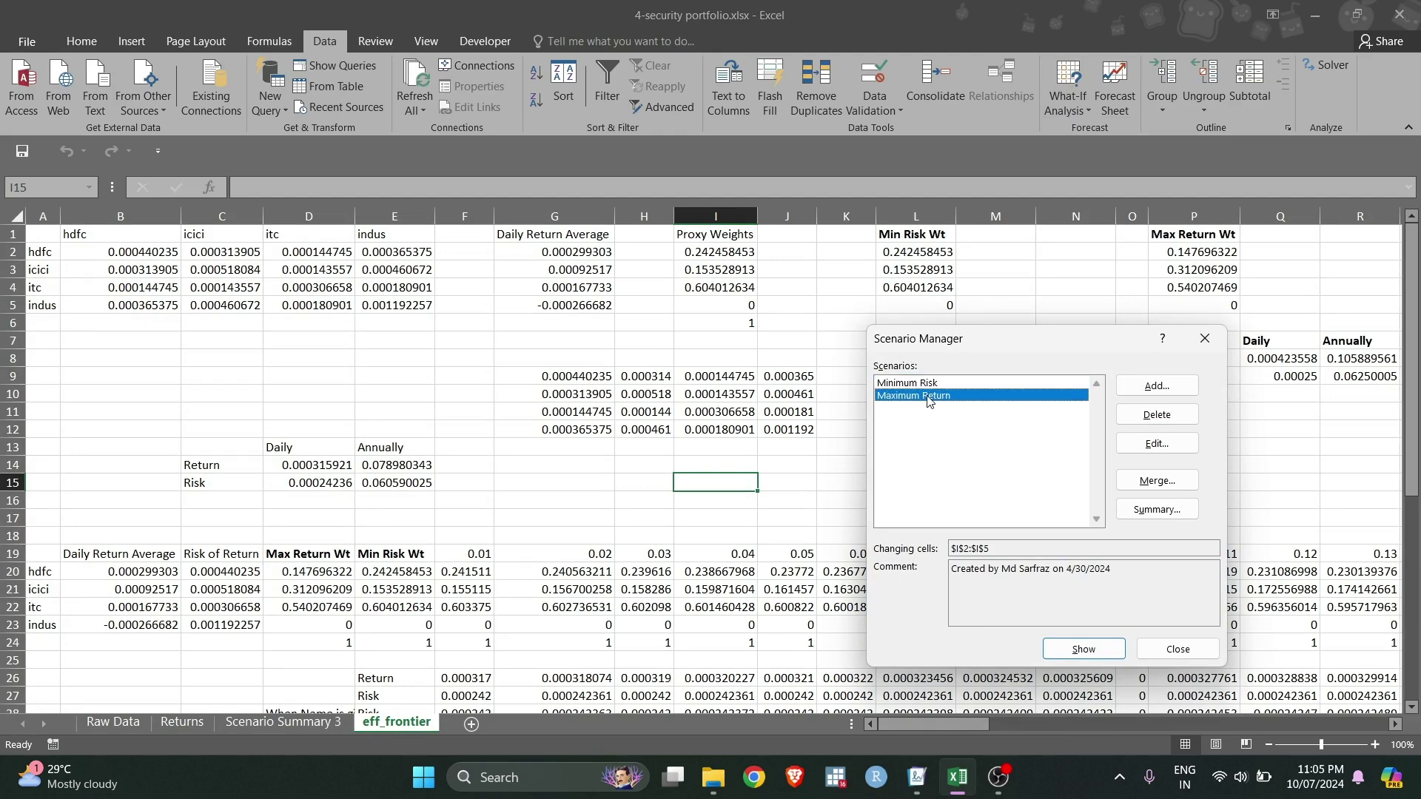
left_click(1074, 656)
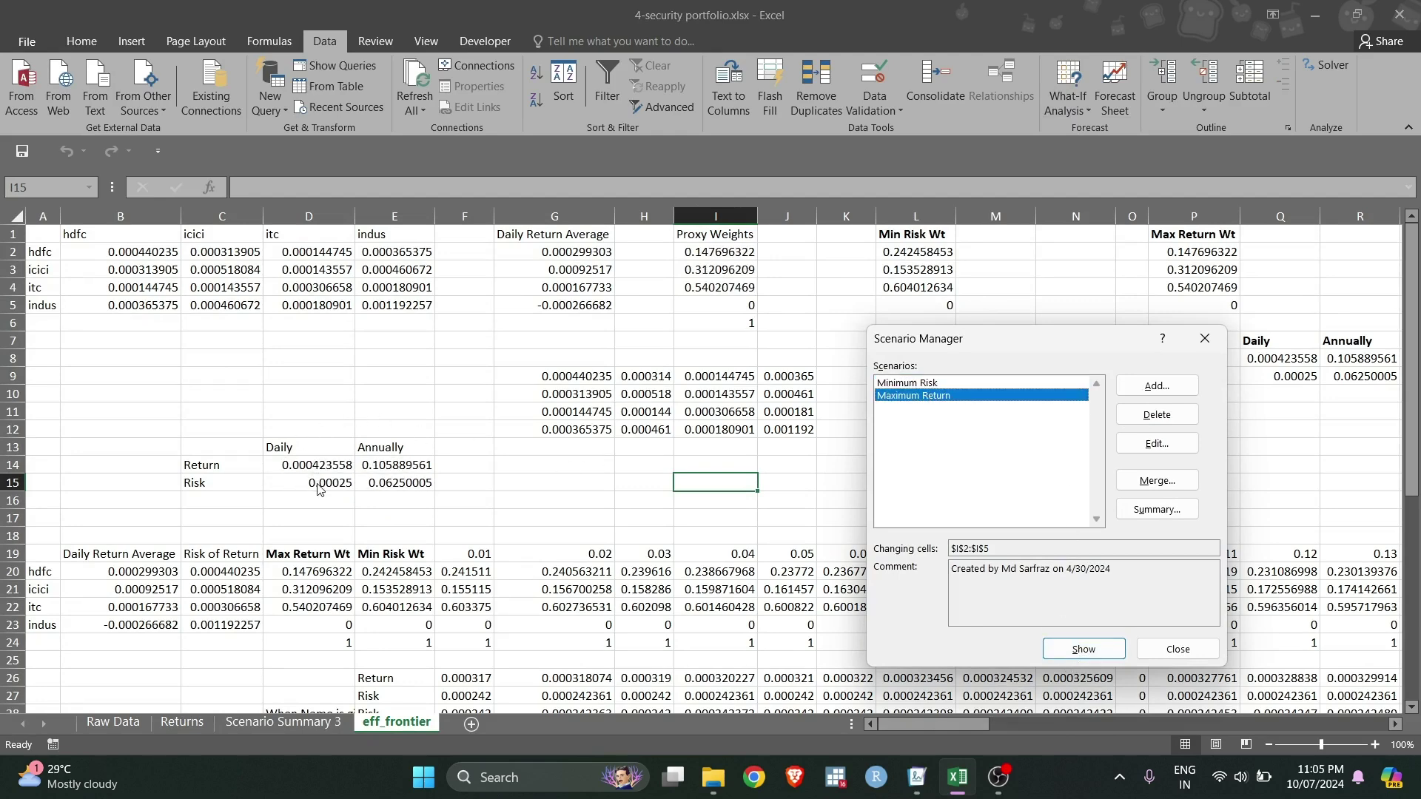
left_click(1156, 510)
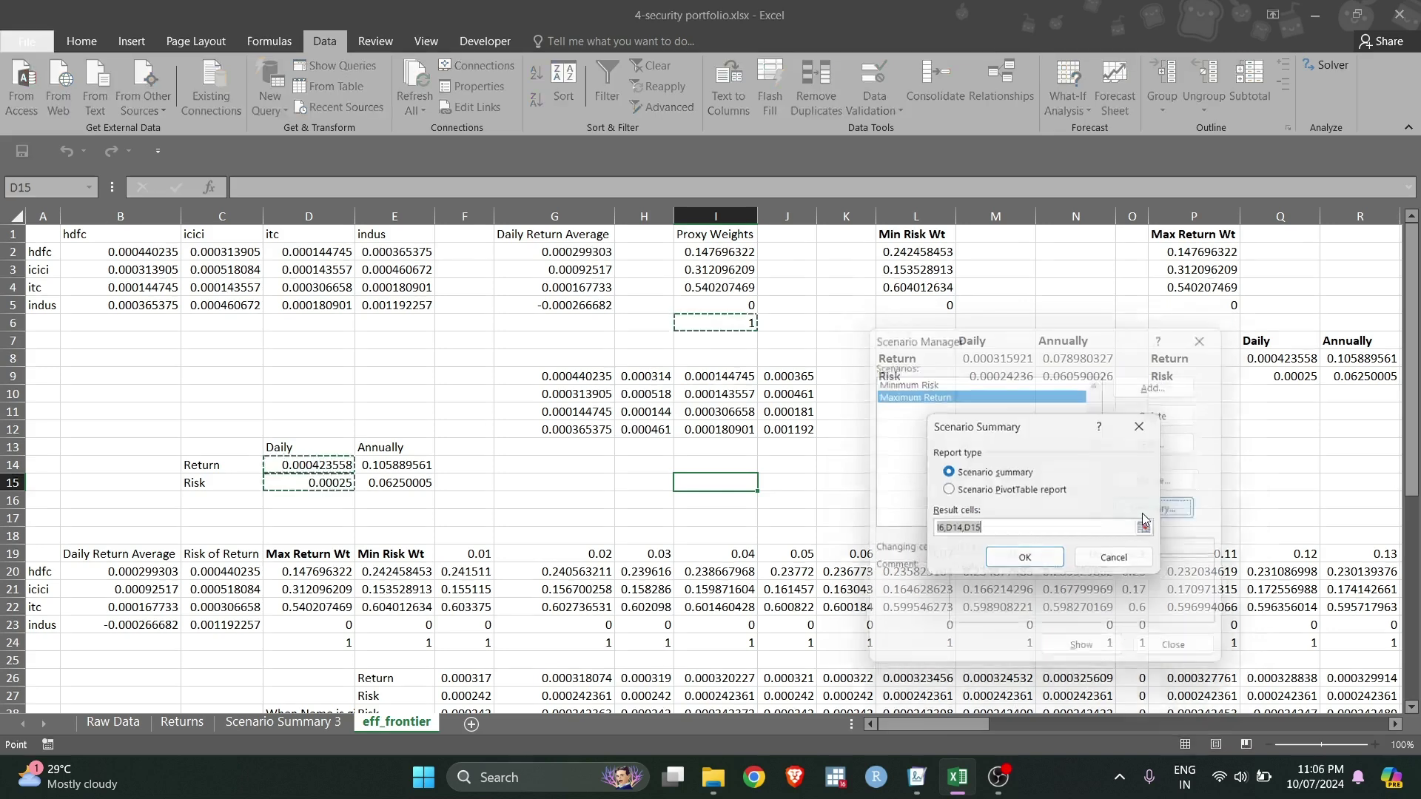
left_click(999, 564)
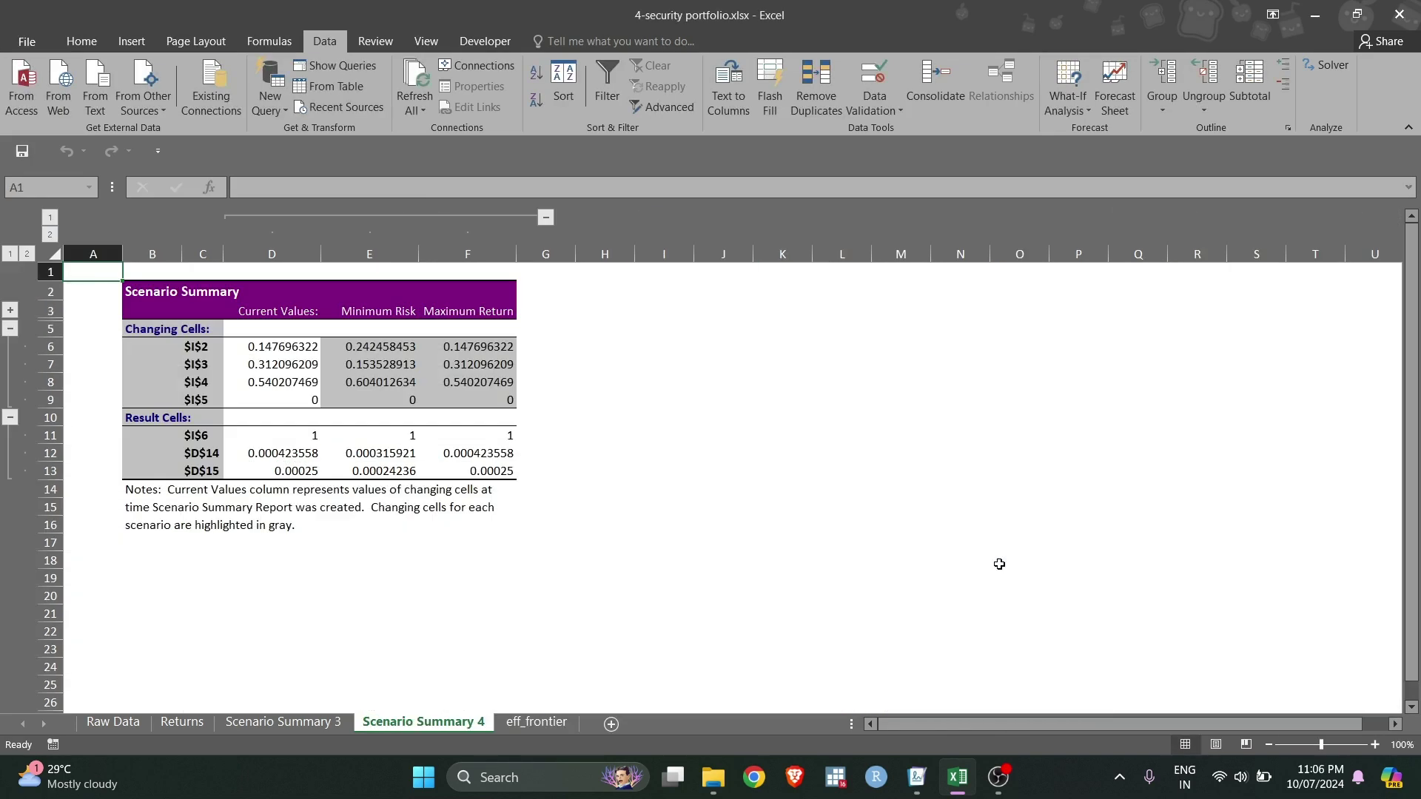